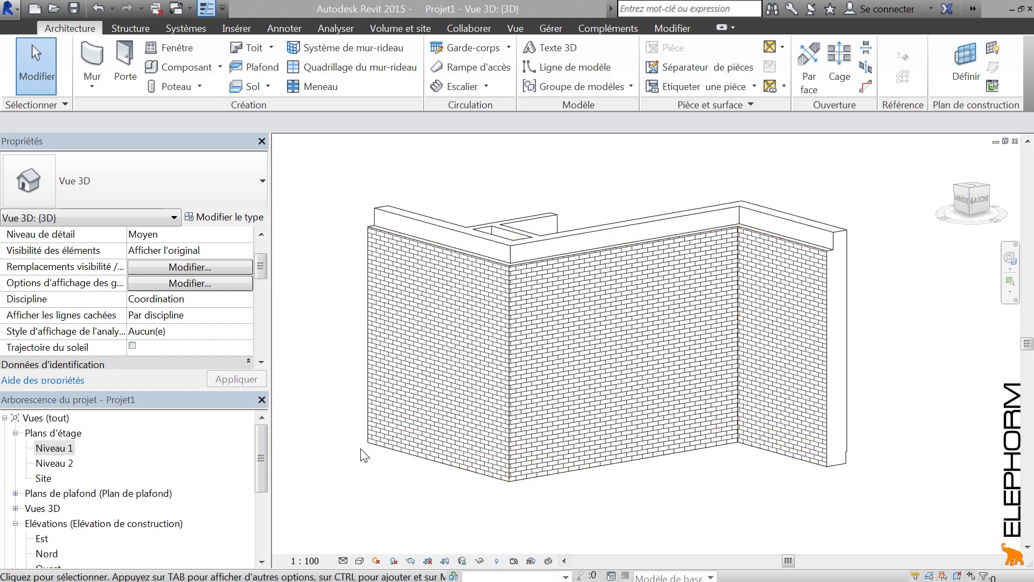
# Step: Open the layer assembly of the Mur composite wall type from the short brick wall
pyautogui.click(784, 334)
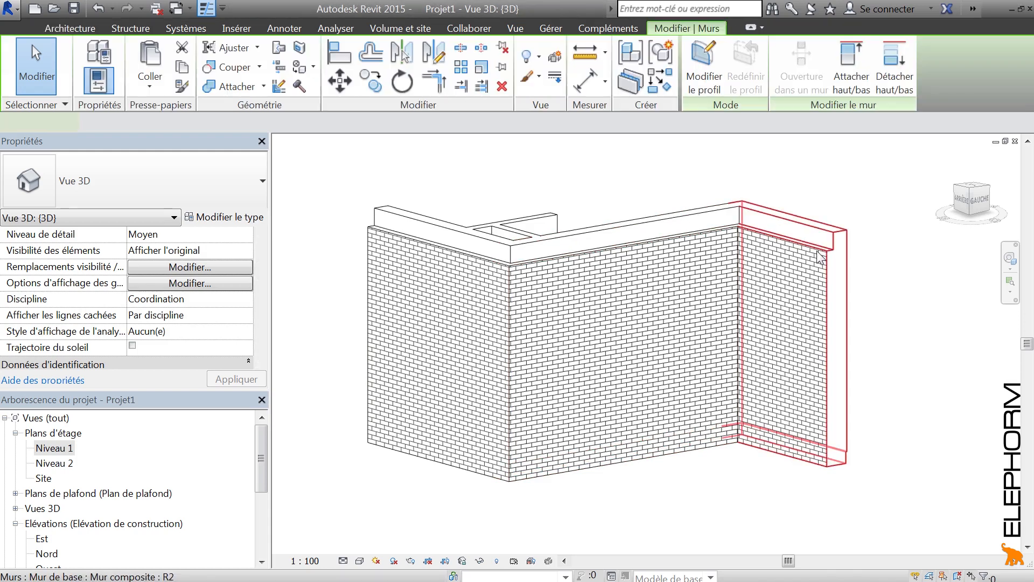
pyautogui.click(218, 217)
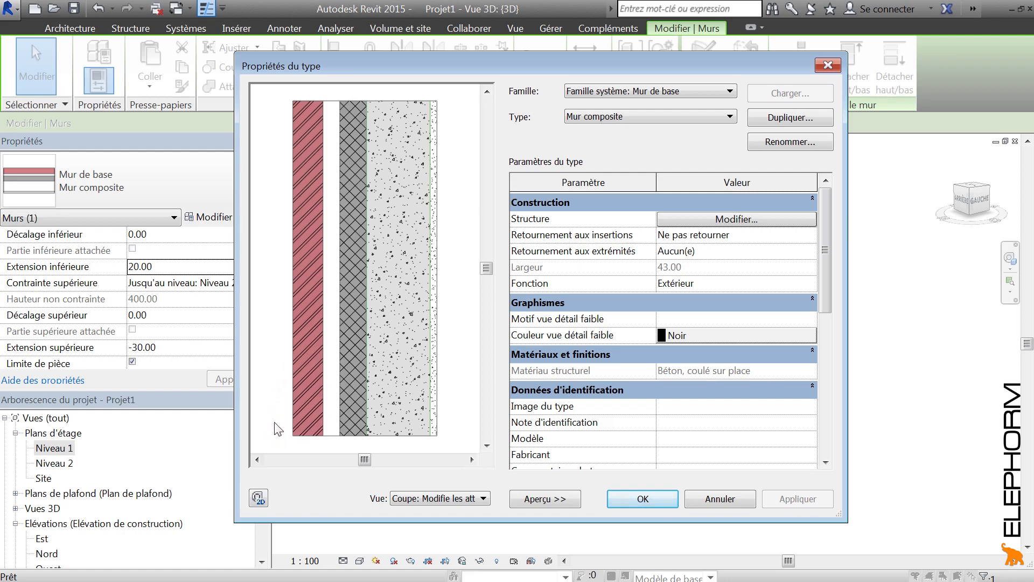
pyautogui.moveTo(513, 59); pyautogui.dragTo(548, 29)
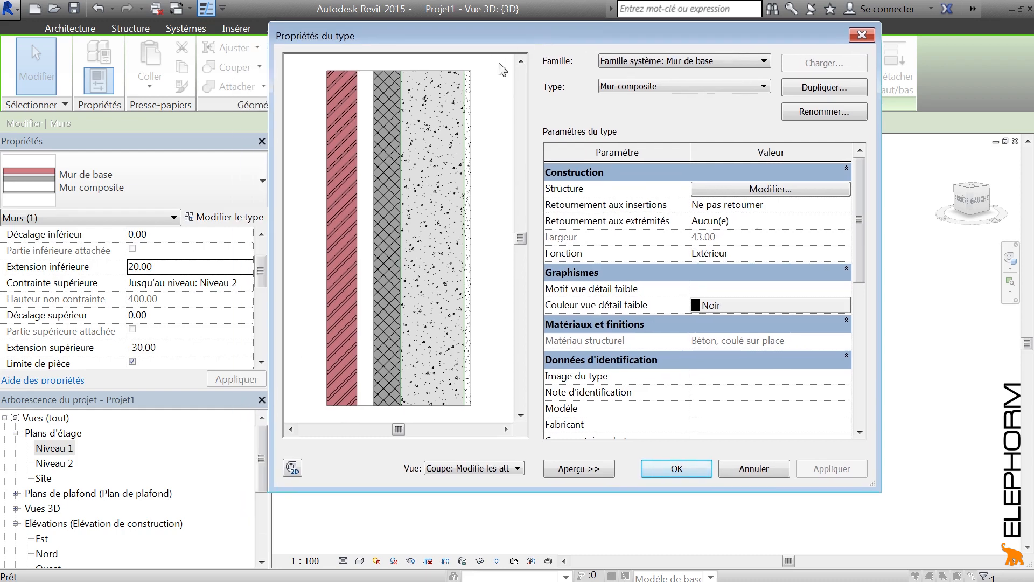
pyautogui.click(781, 190)
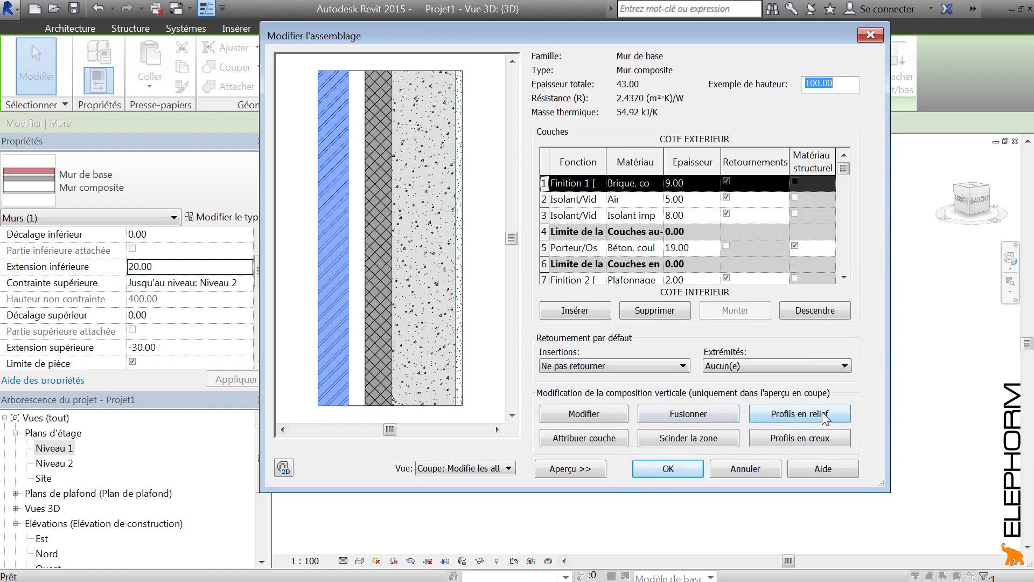
# Step: Add a wall sweep (Profils en relief) that uses the default profile, Par défaut
pyautogui.click(796, 415)
pyautogui.moveTo(829, 85); pyautogui.dragTo(644, 169)
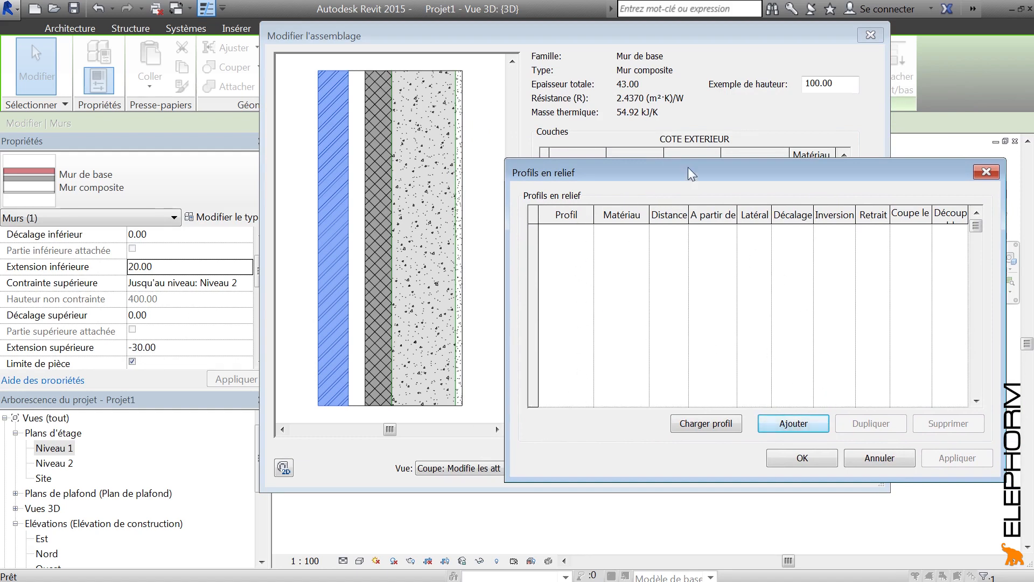
pyautogui.moveTo(687, 171); pyautogui.dragTo(674, 144)
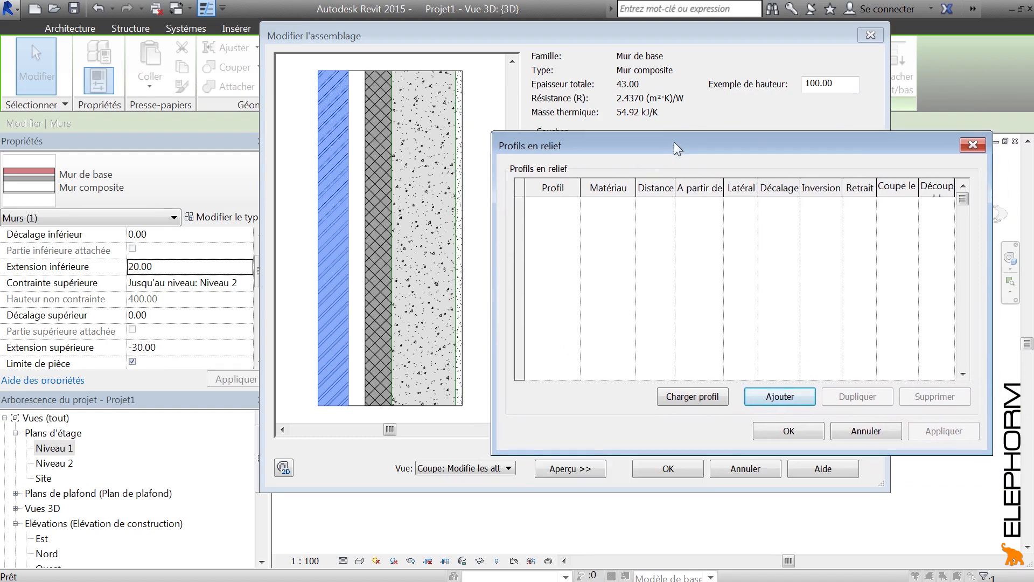
pyautogui.click(792, 400)
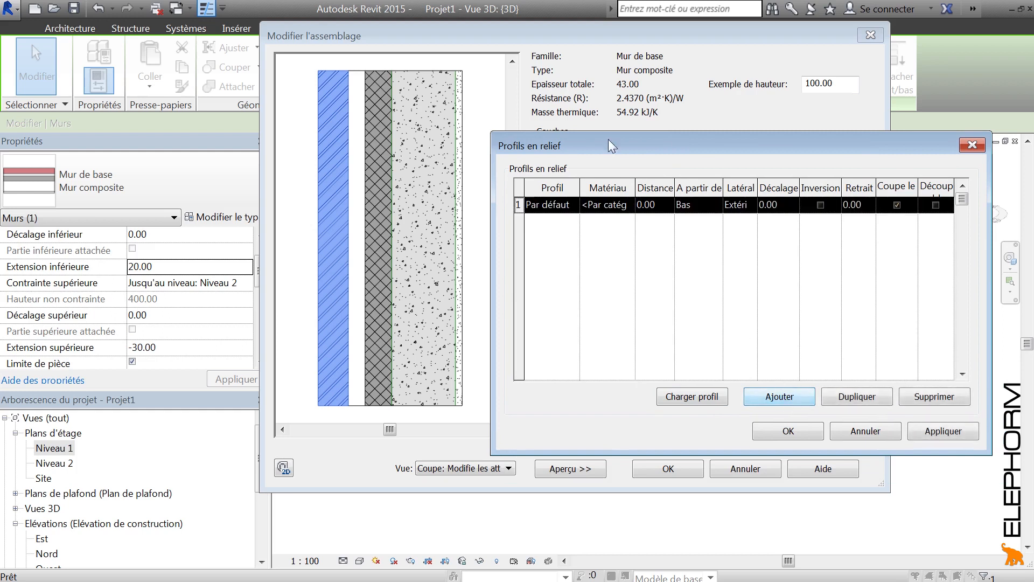
pyautogui.click(574, 206)
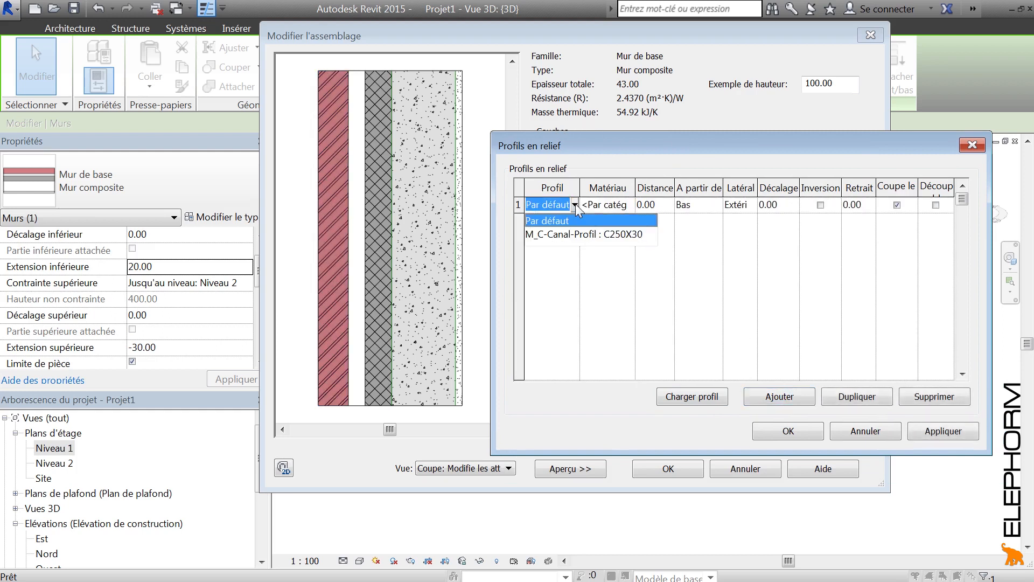
pyautogui.click(572, 222)
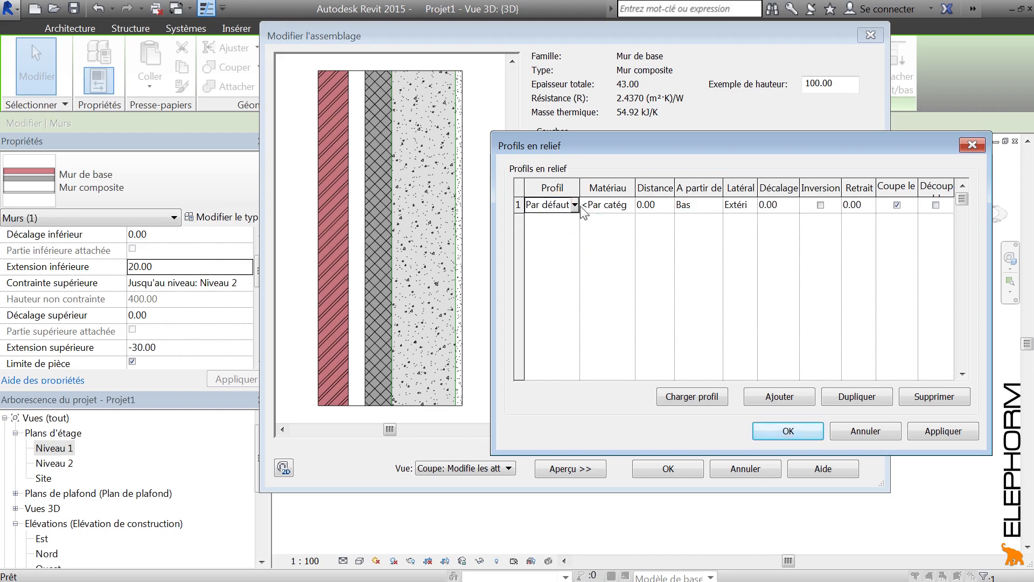
# Step: Assign the material Béton, coulé sur place to the new wall sweep
pyautogui.moveTo(599, 144); pyautogui.dragTo(605, 159)
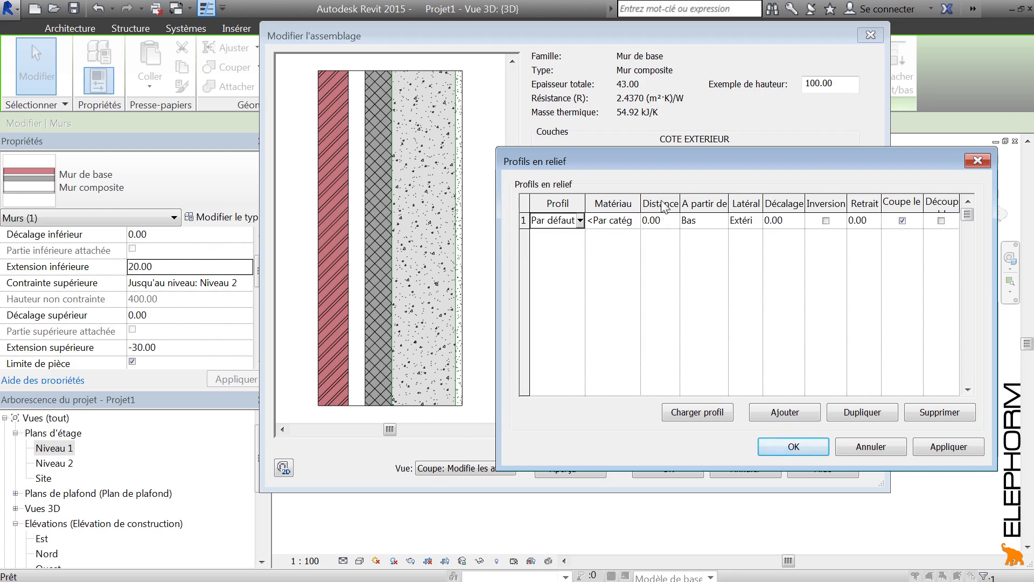
pyautogui.click(637, 220)
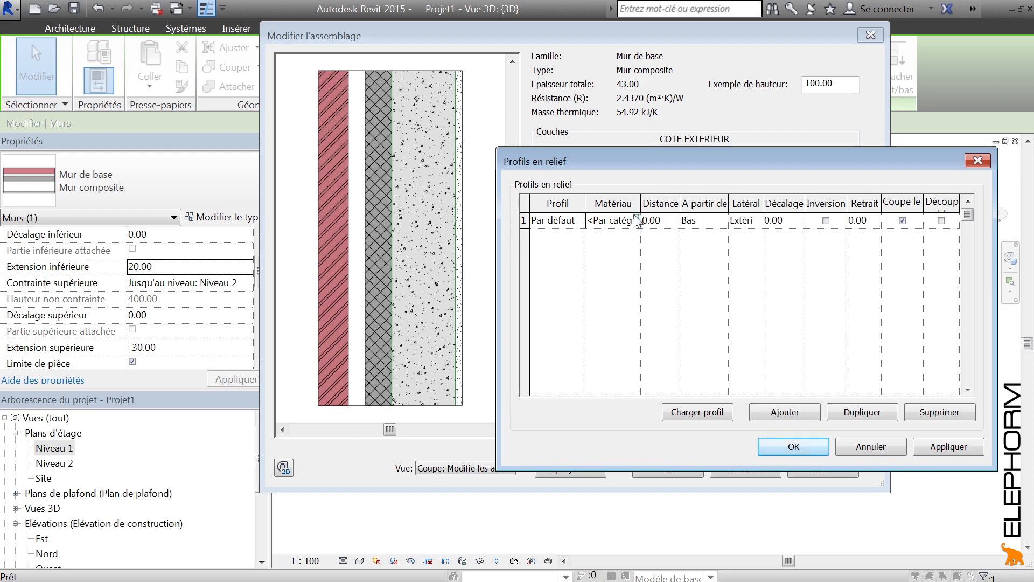
pyautogui.click(640, 220)
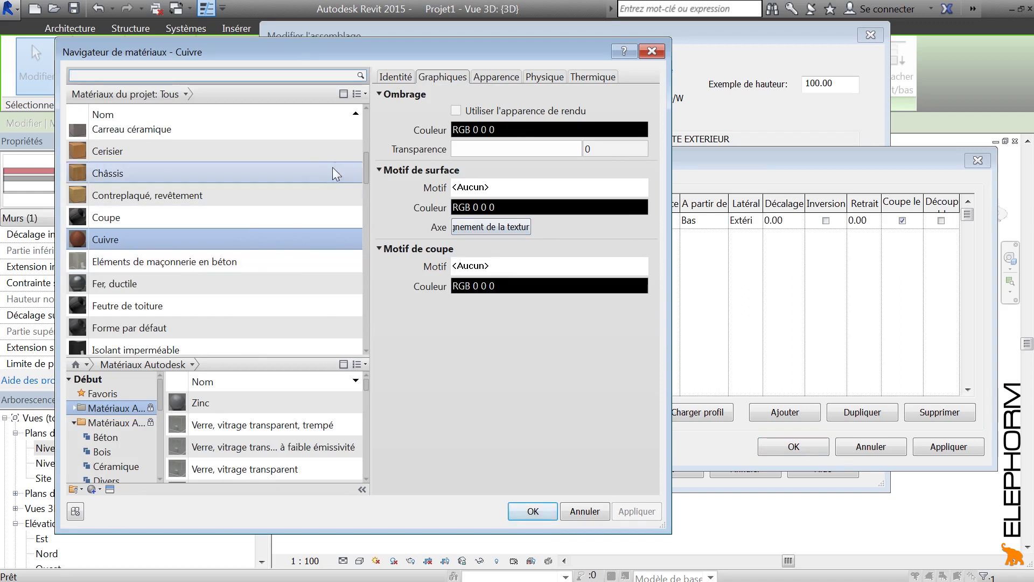
pyautogui.moveTo(366, 176); pyautogui.dragTo(366, 143)
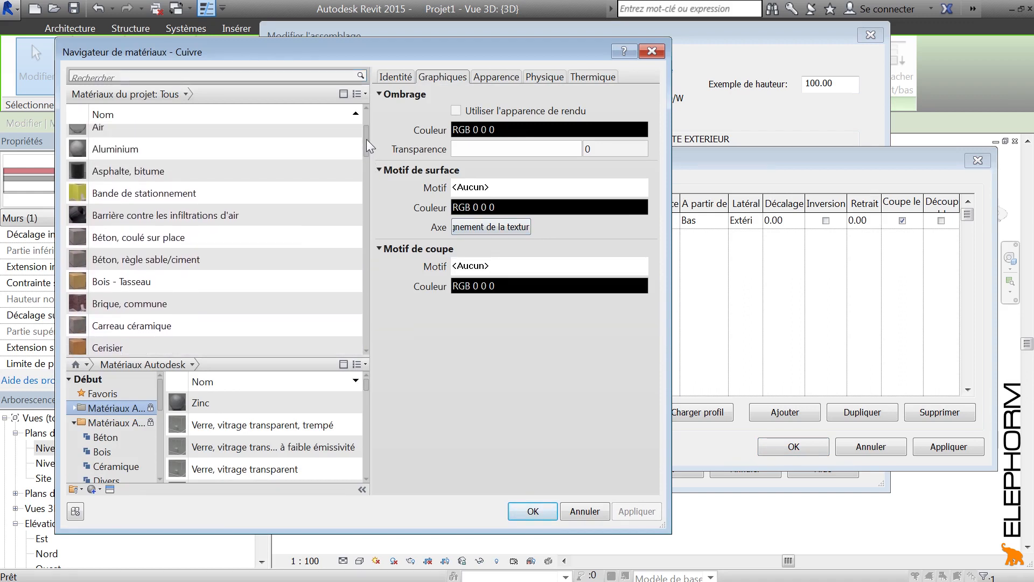
pyautogui.click(155, 233)
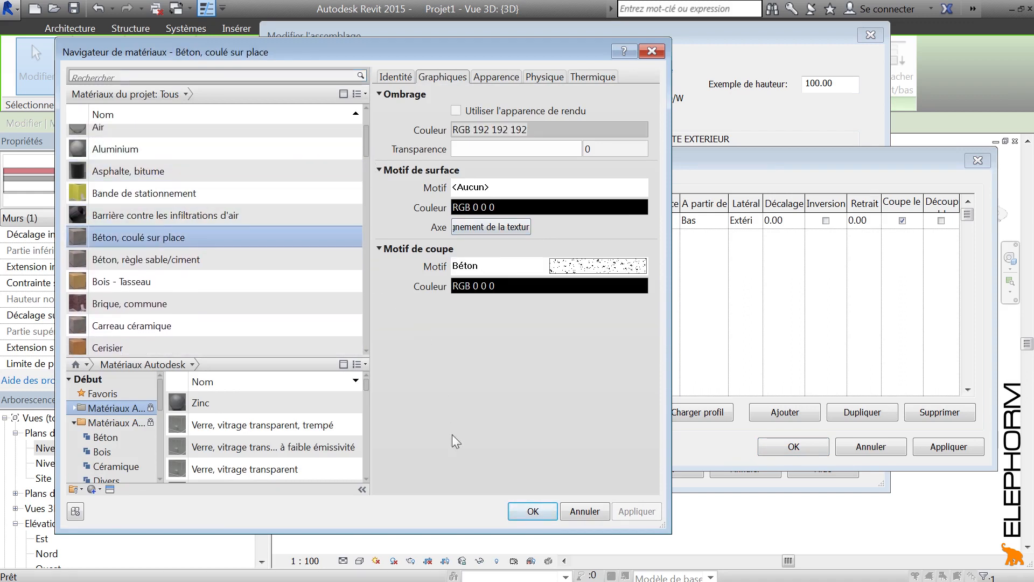
pyautogui.click(533, 510)
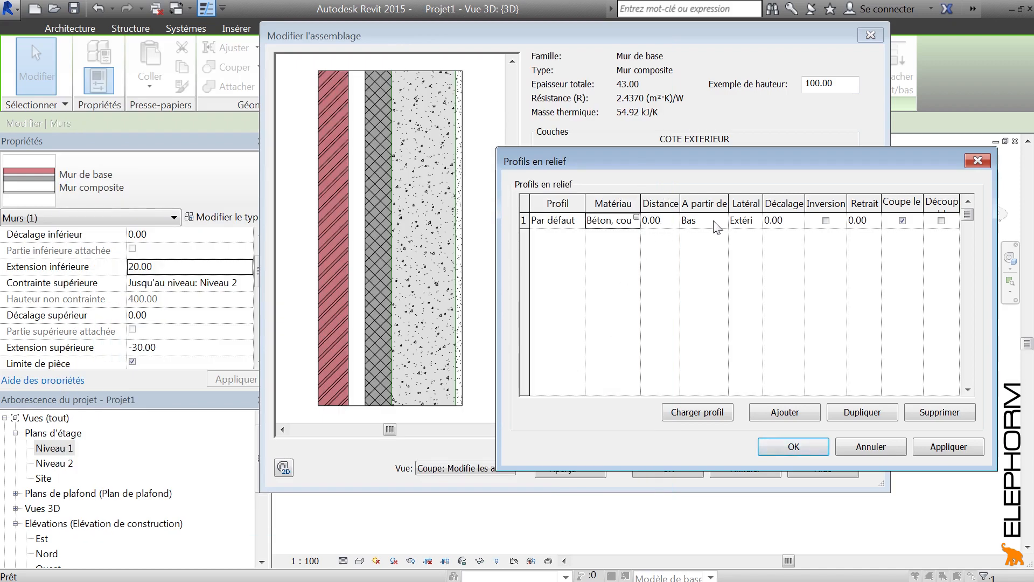
# Step: Apply and confirm the wall sweep, and check its whole section at the wall base in the preview
pyautogui.click(958, 451)
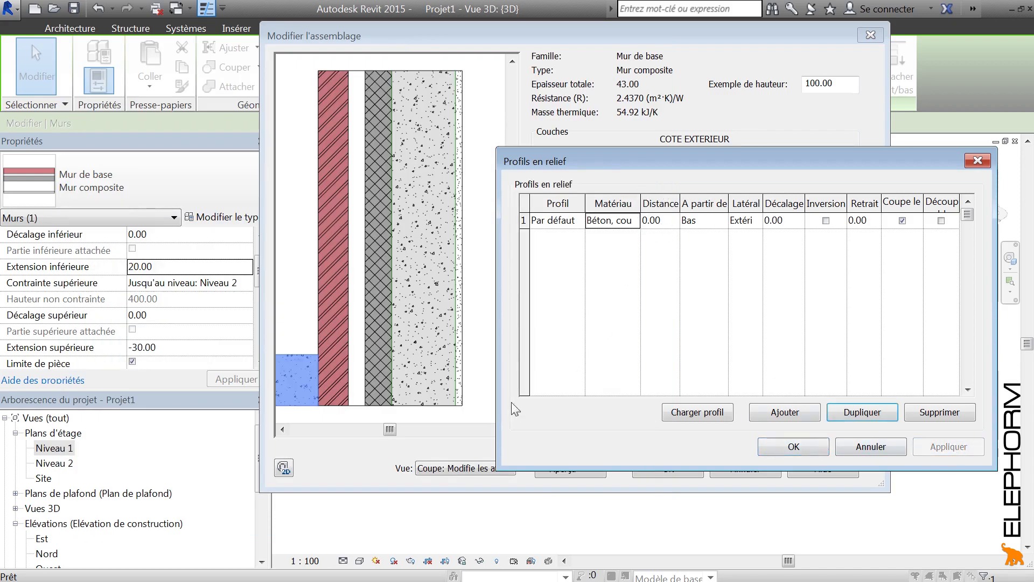
pyautogui.click(413, 344)
pyautogui.click(387, 429)
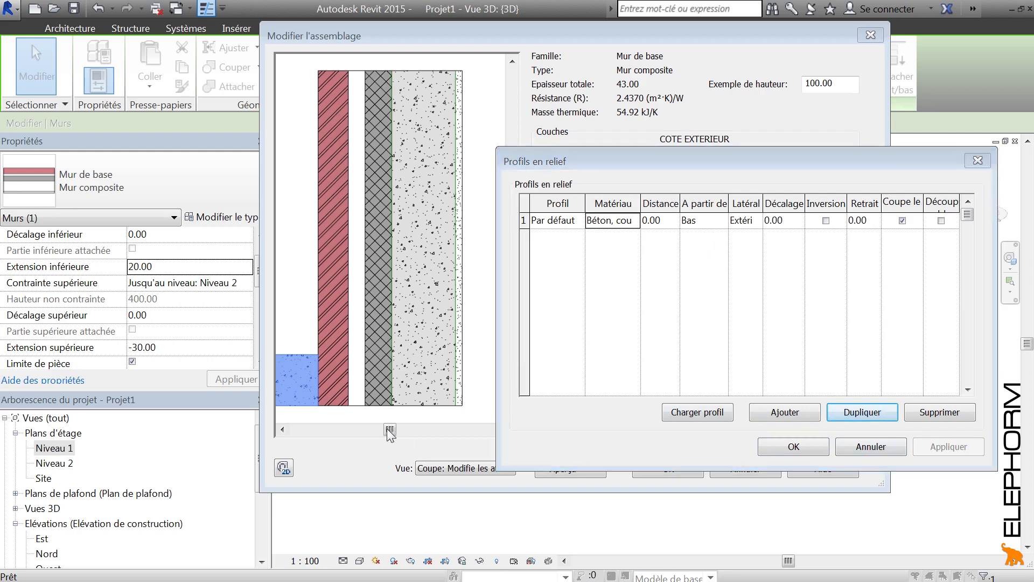
pyautogui.click(780, 452)
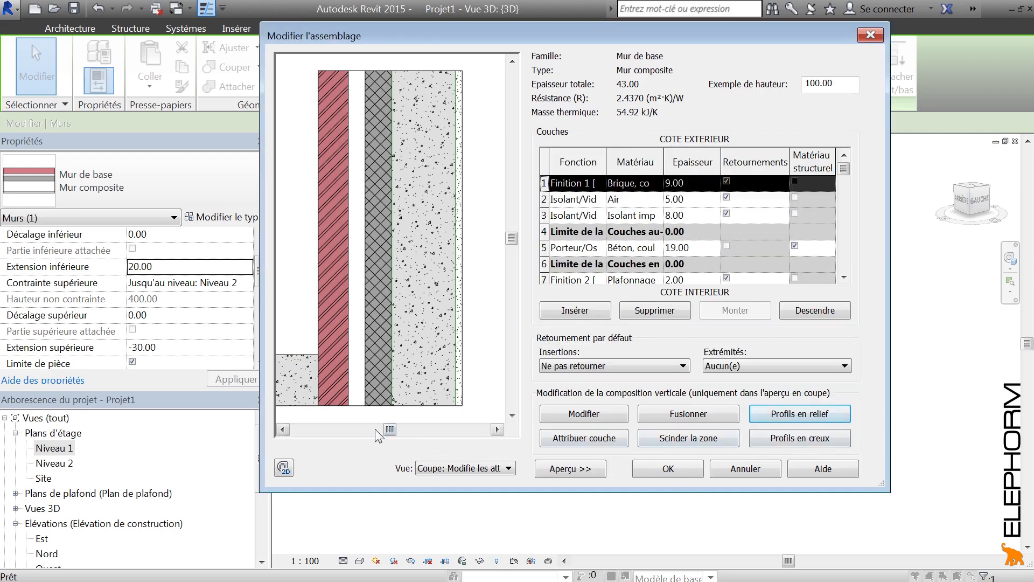
pyautogui.moveTo(389, 430); pyautogui.dragTo(381, 431)
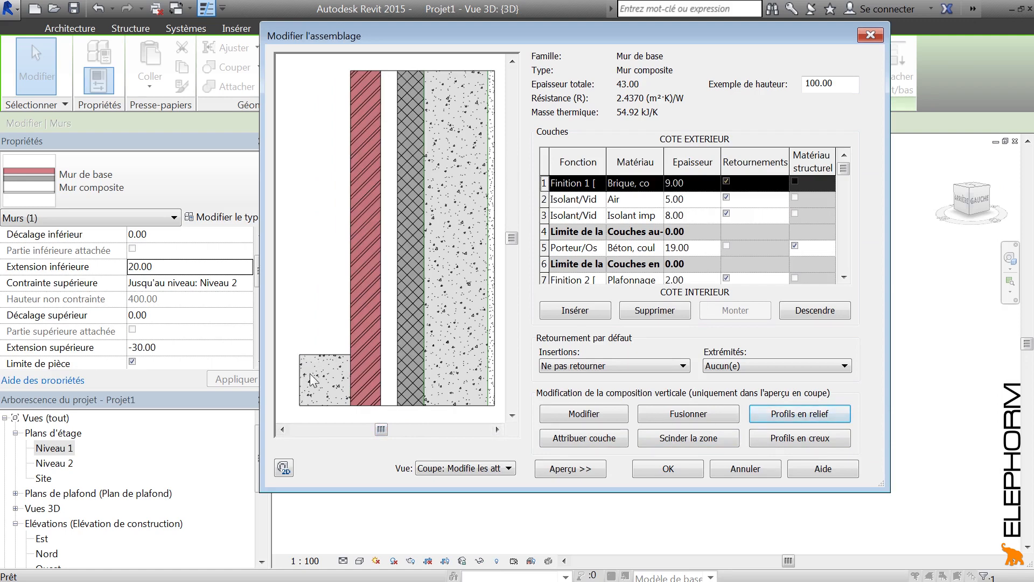
# Step: Try a sweep distance of 5 from the wall base in the preview and reset the distance to 0
pyautogui.click(801, 415)
pyautogui.moveTo(638, 155); pyautogui.dragTo(604, 176)
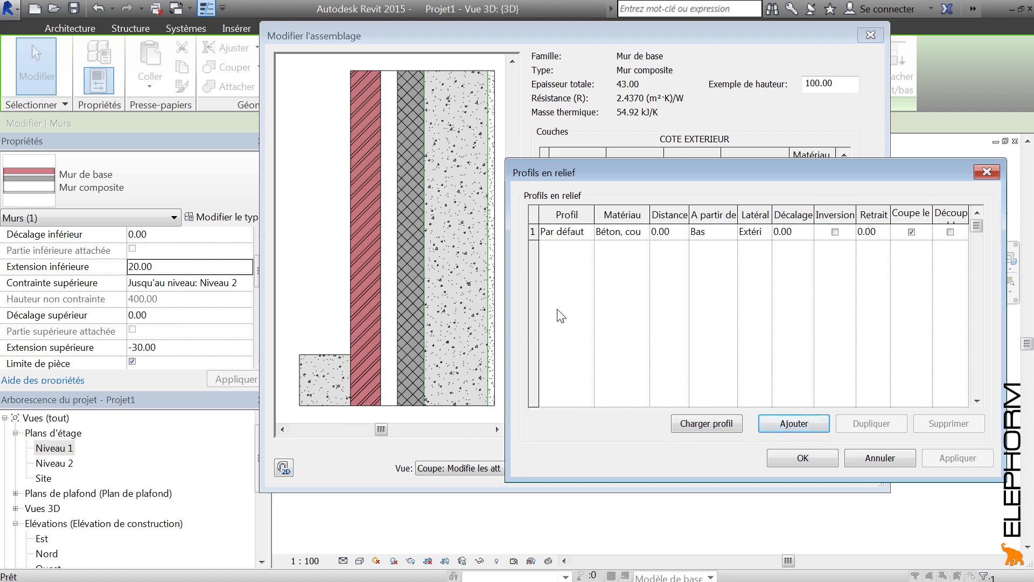
pyautogui.click(683, 236)
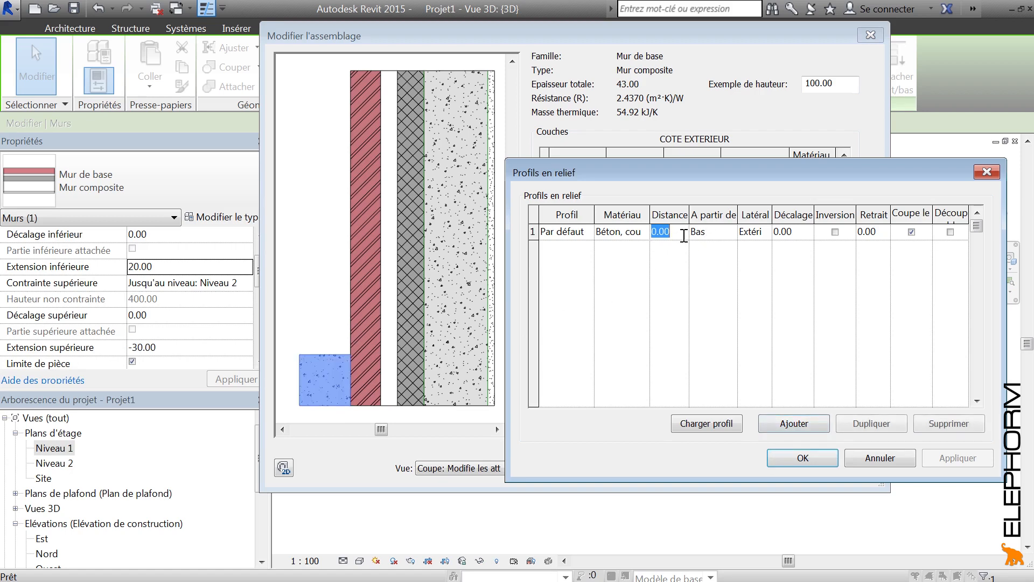
pyautogui.write('5')
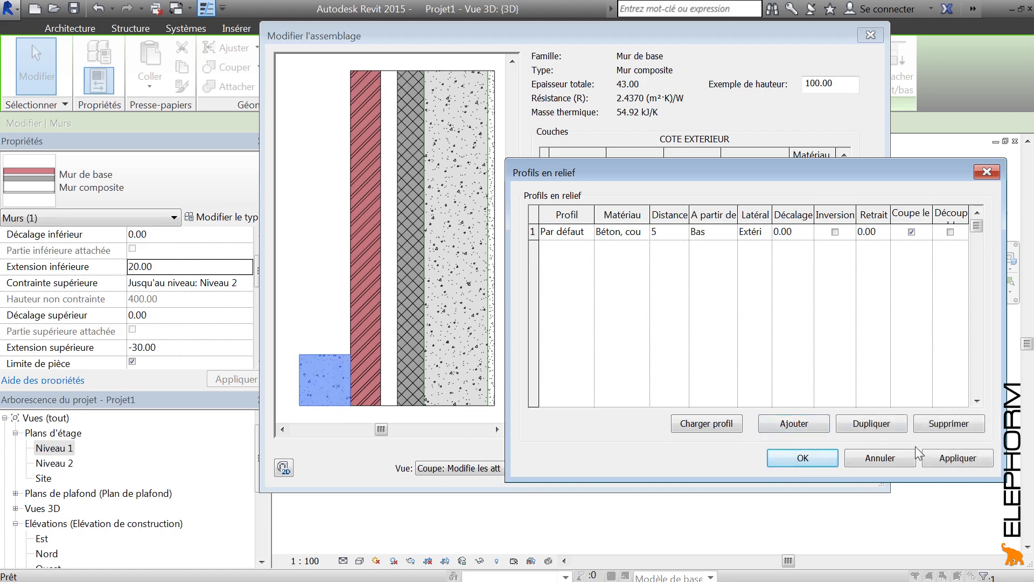
pyautogui.click(943, 460)
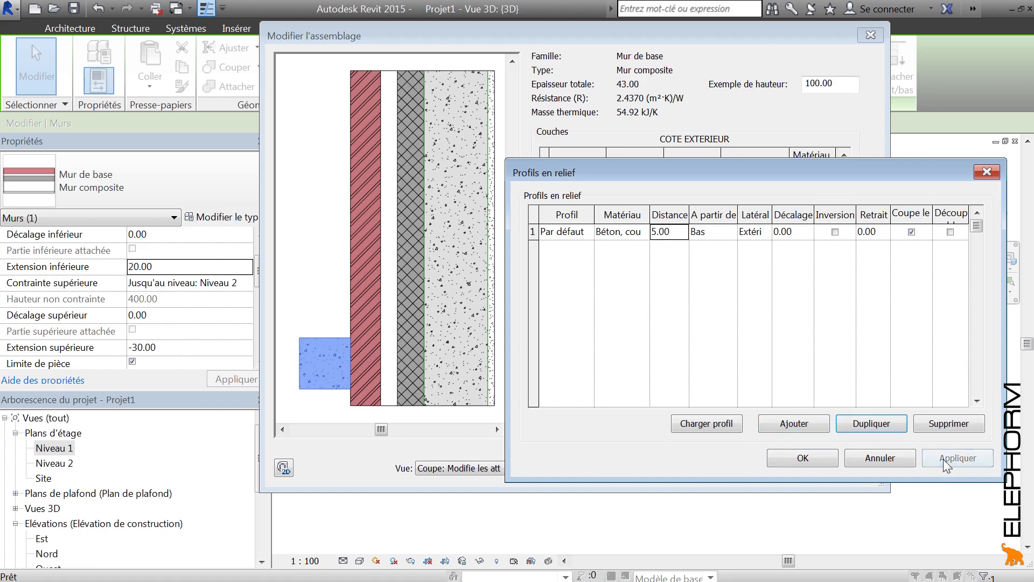
pyautogui.click(681, 235)
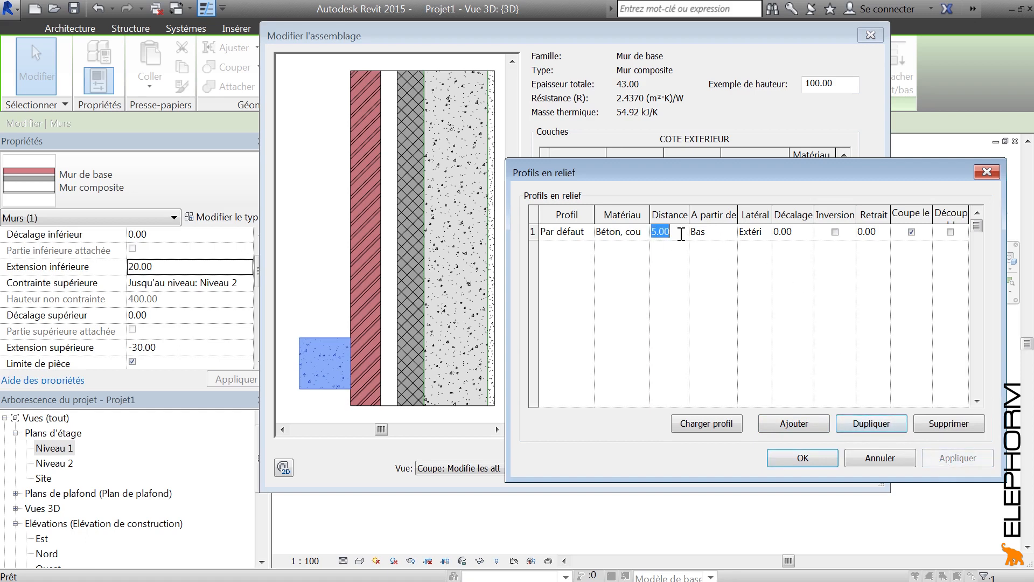
pyautogui.write('0')
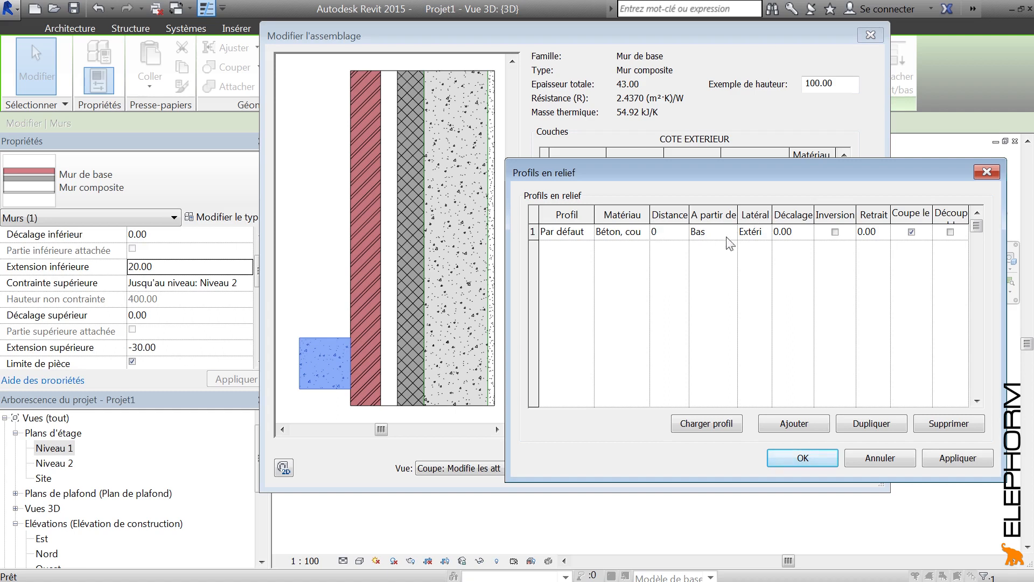
# Step: Try the sweep on the wall's interior side in the preview and return it to the exterior side
pyautogui.click(765, 231)
pyautogui.click(754, 264)
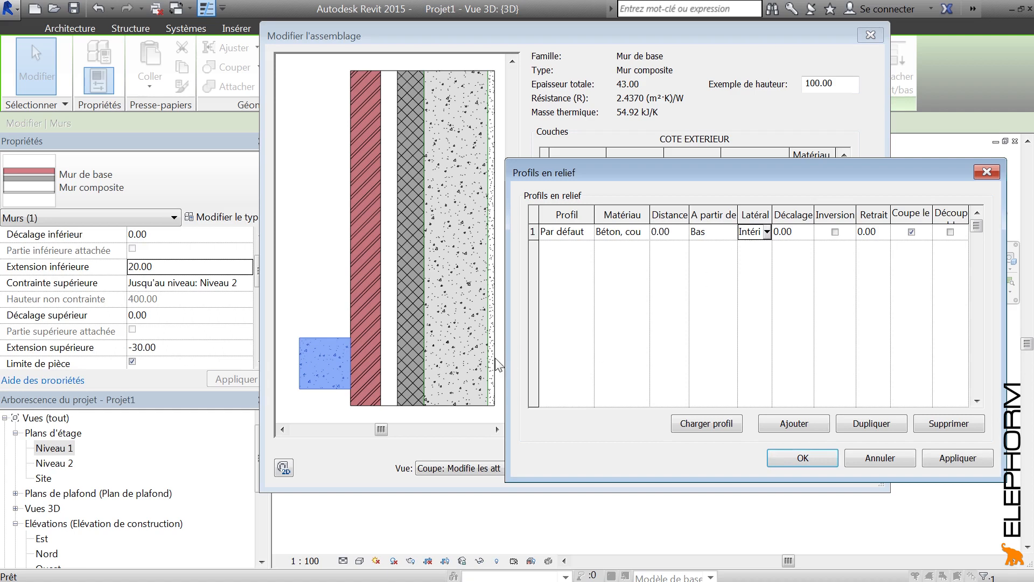
pyautogui.click(940, 458)
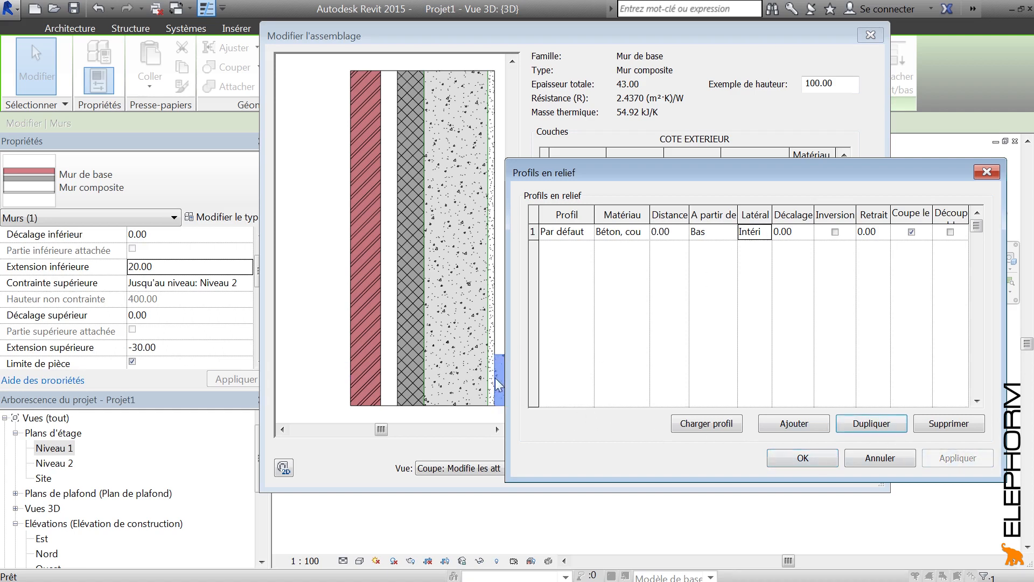
pyautogui.click(769, 235)
pyautogui.click(764, 247)
pyautogui.click(802, 233)
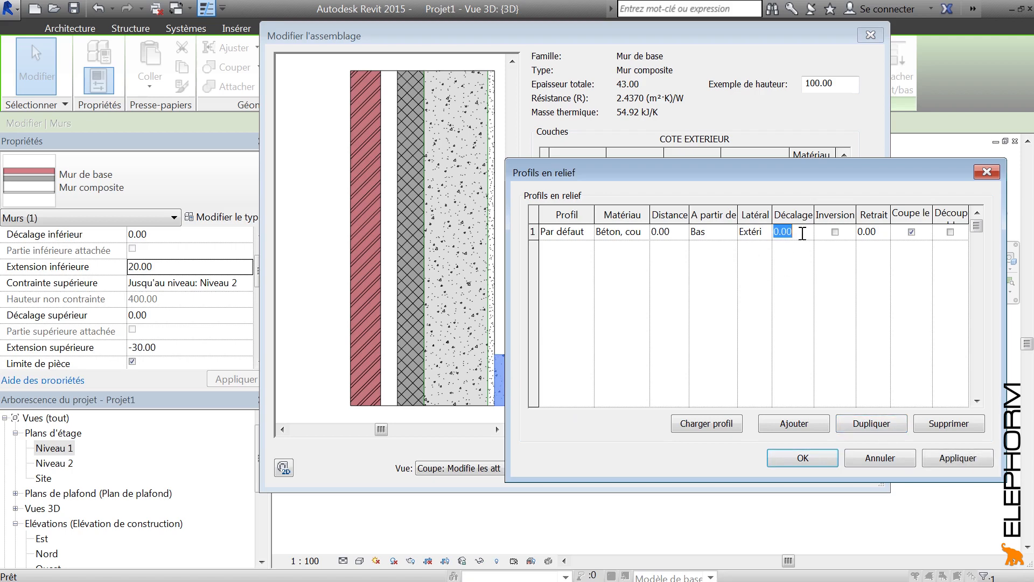
pyautogui.click(957, 458)
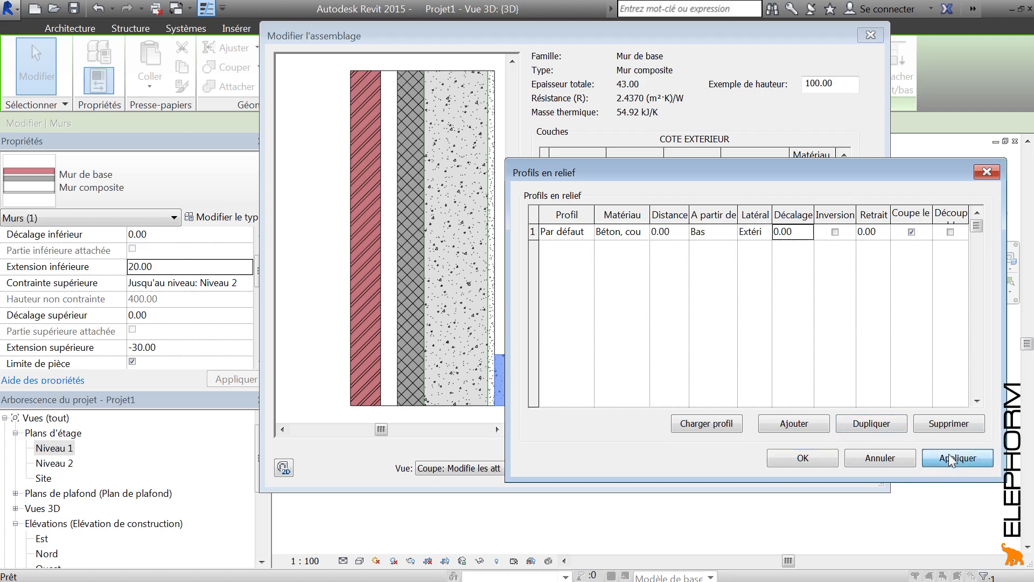
# Step: Set the sweep's Décalage to -9 and confirm the changes to the wall assembly and wall type
pyautogui.click(806, 234)
pyautogui.write('-9')
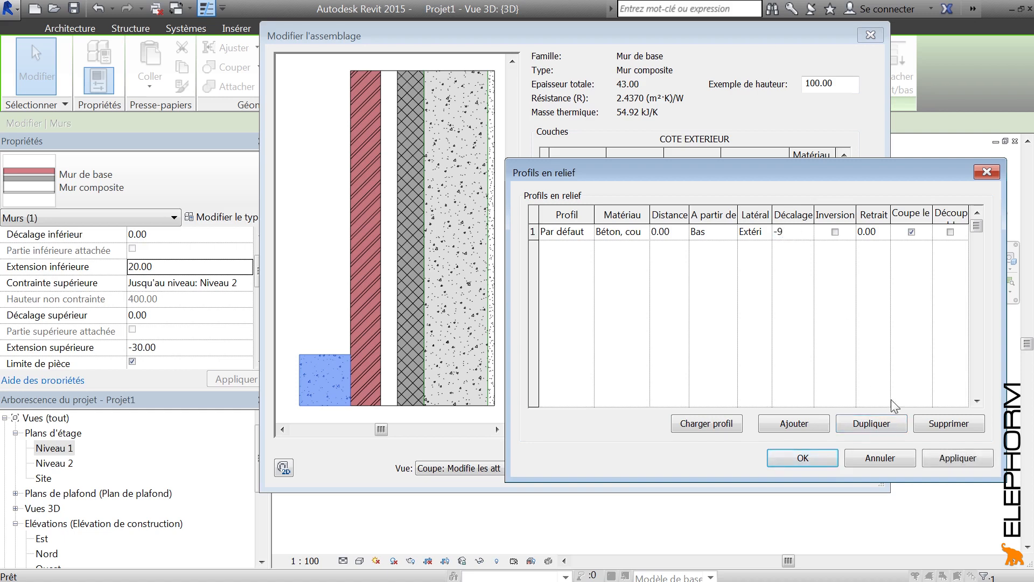
pyautogui.click(940, 461)
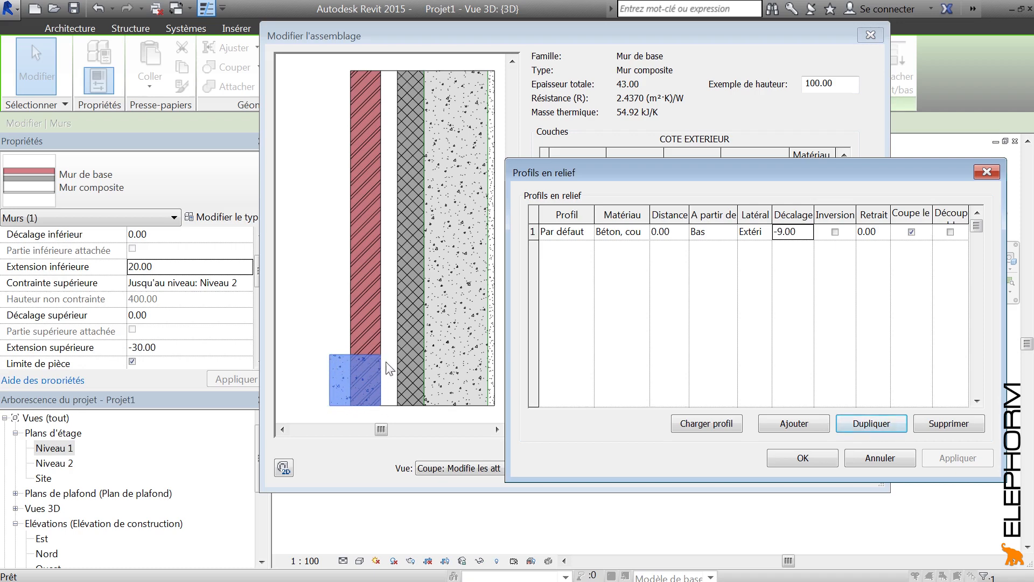
pyautogui.click(803, 458)
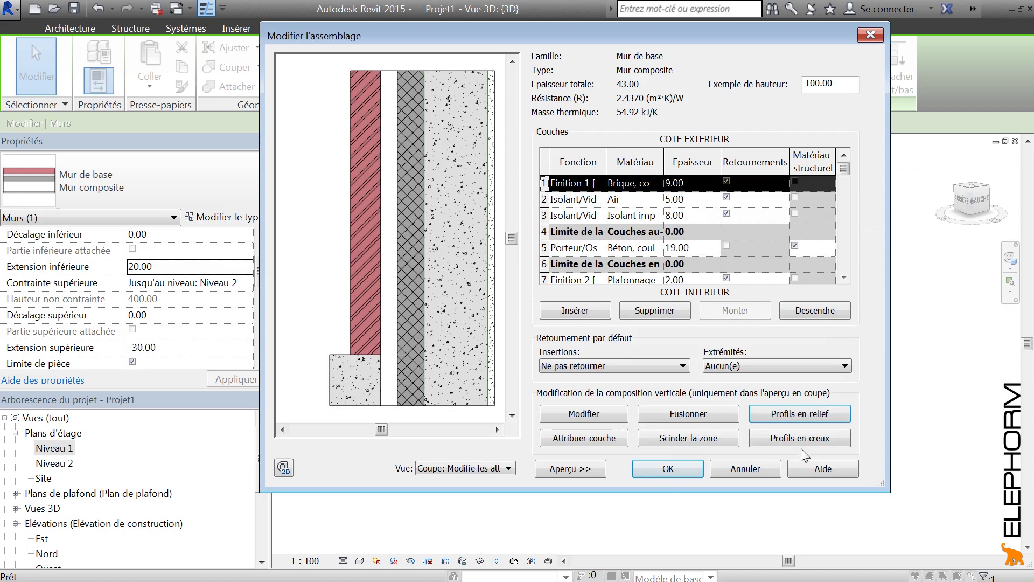
pyautogui.click(670, 473)
pyautogui.click(684, 468)
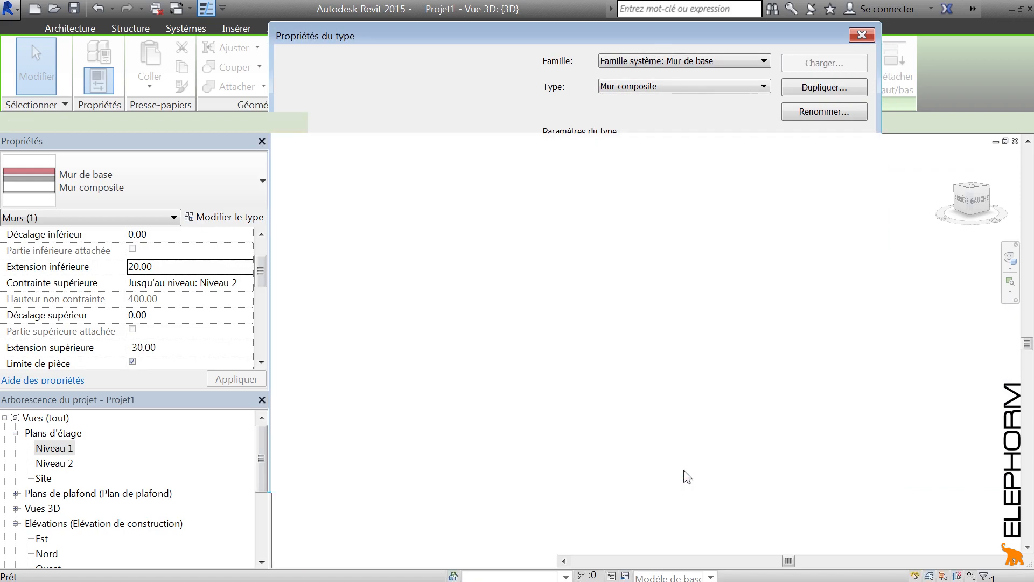
# Step: Examine the concrete sweep along the base of the walls and at their corners in the 3D view
pyautogui.click(720, 502)
pyautogui.keyDown('shift'); pyautogui.moveTo(869, 509); pyautogui.dragTo(824, 489, button='middle'); pyautogui.keyUp('shift')
pyautogui.scroll(5, 760, 486)
pyautogui.scroll(3, 757, 479)
pyautogui.keyDown('shift'); pyautogui.moveTo(471, 382); pyautogui.dragTo(541, 375, button='middle'); pyautogui.keyUp('shift')
pyautogui.scroll(-4, 535, 371)
pyautogui.scroll(-3, 535, 372)
pyautogui.moveTo(484, 418); pyautogui.dragTo(671, 510, button='middle')
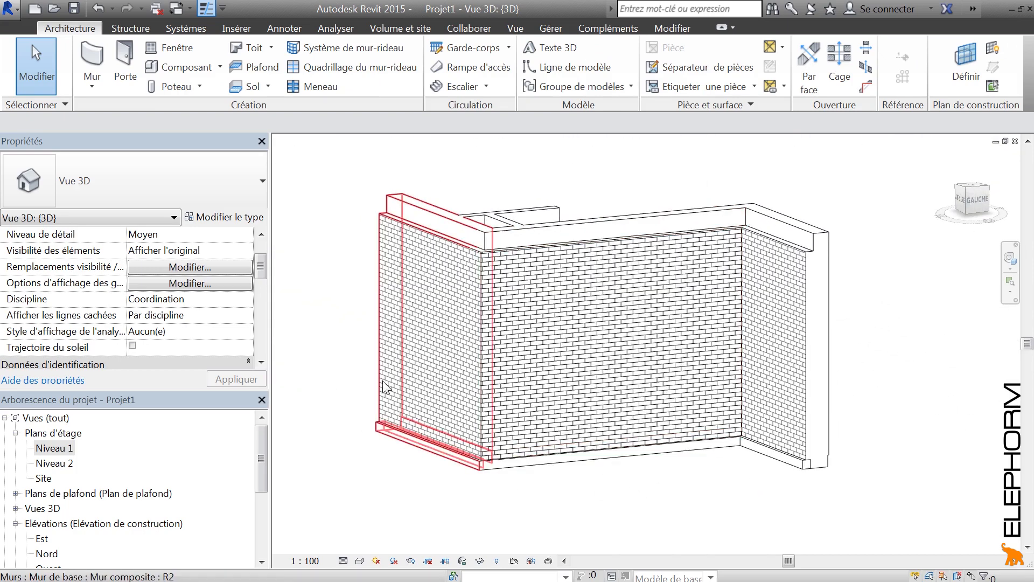
# Step: Open the Coupe 1 section from the Niveau 1 plan and examine the concrete sweep at the wall base
pyautogui.doubleClick(62, 451)
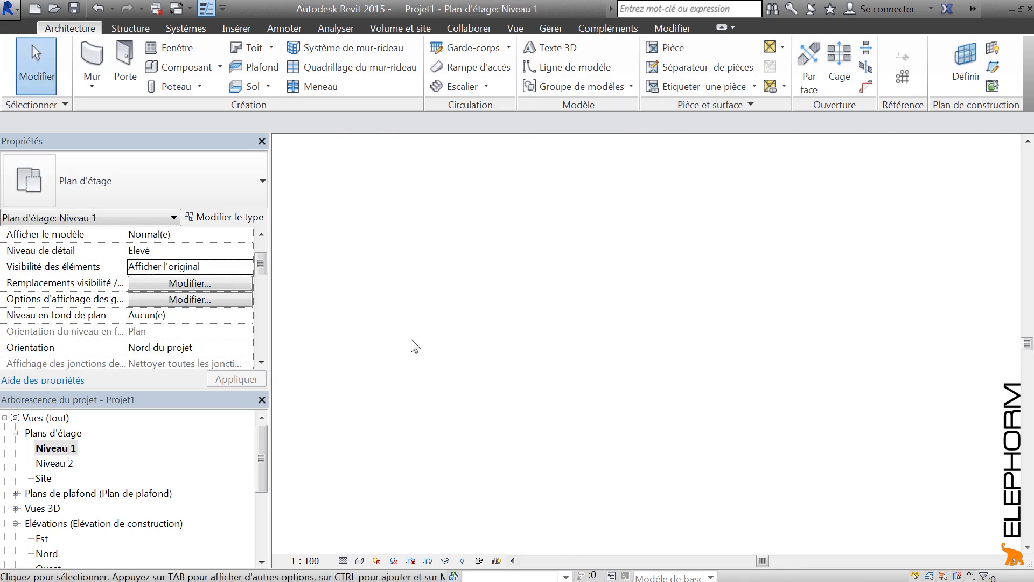
pyautogui.doubleClick(553, 431)
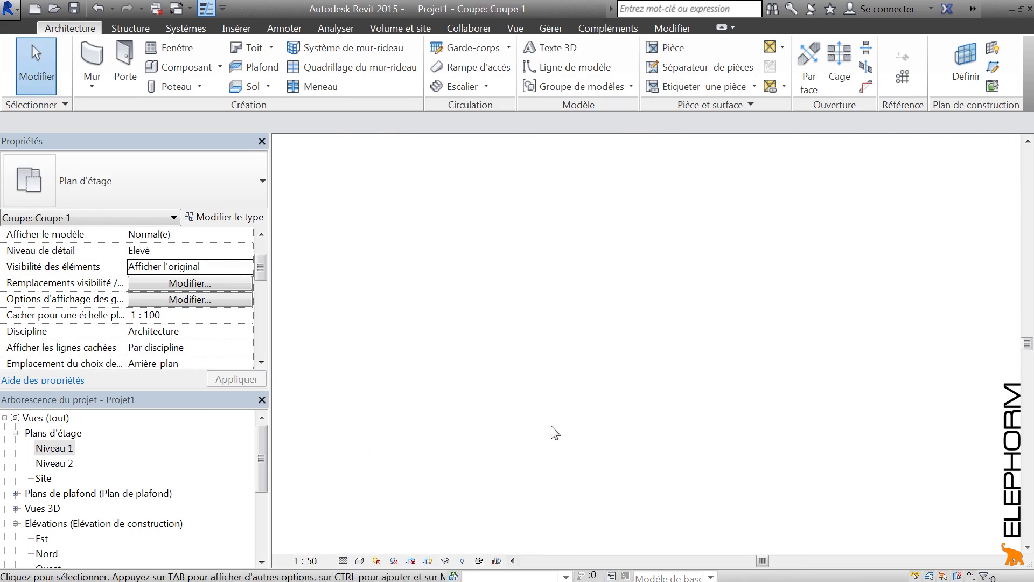
pyautogui.scroll(-4, 709, 454)
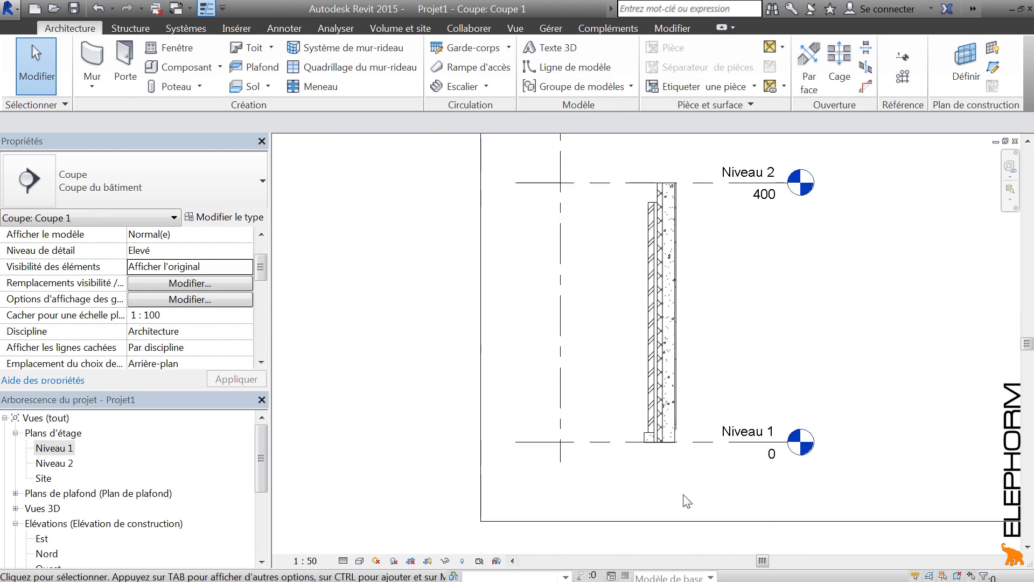
pyautogui.scroll(8, 659, 363)
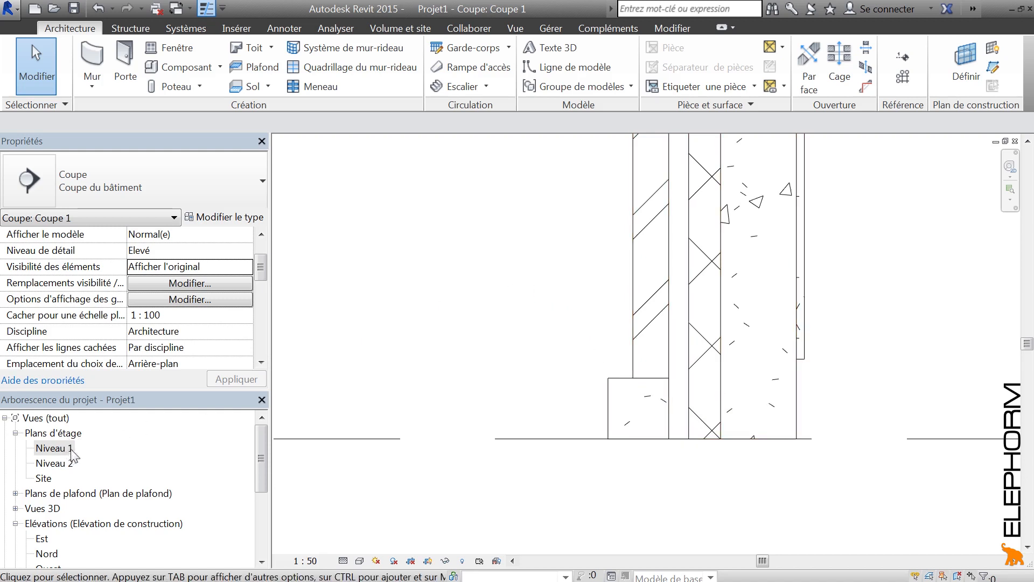
# Step: Return to the Niveau 1 plan and view the type properties of the vertical Mur composite wall
pyautogui.doubleClick(69, 450)
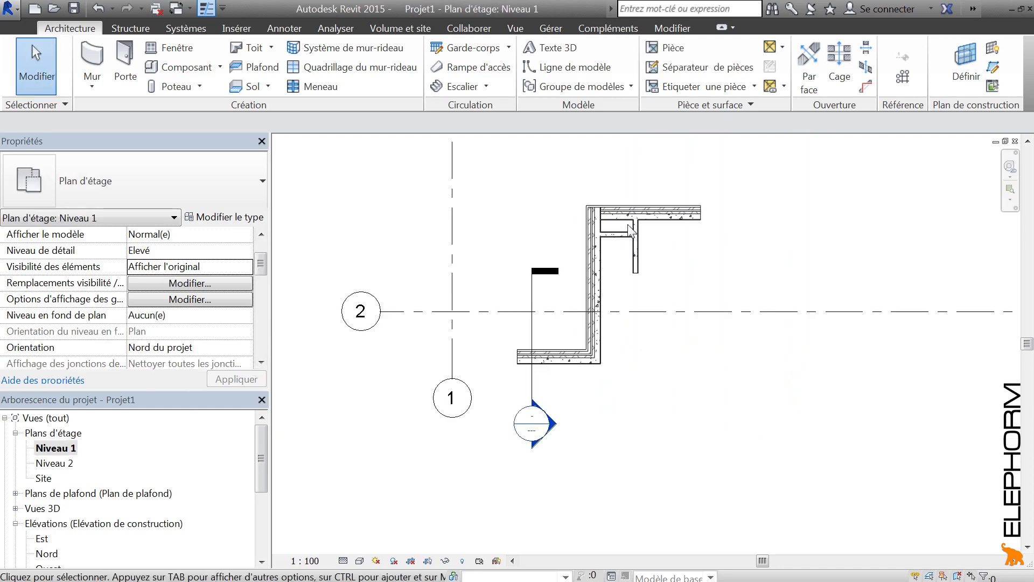
pyautogui.click(603, 277)
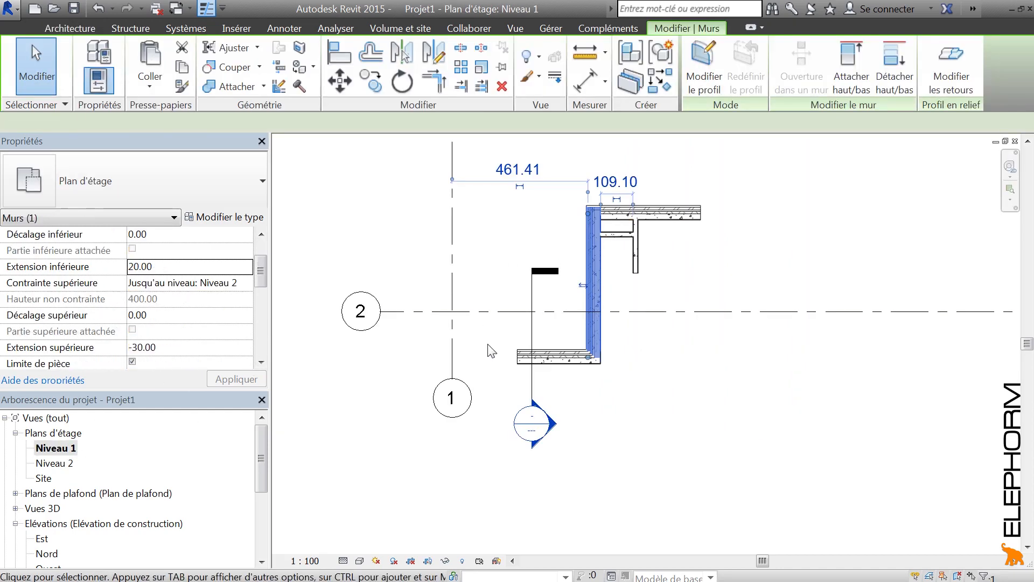
pyautogui.scroll(2, 531, 212)
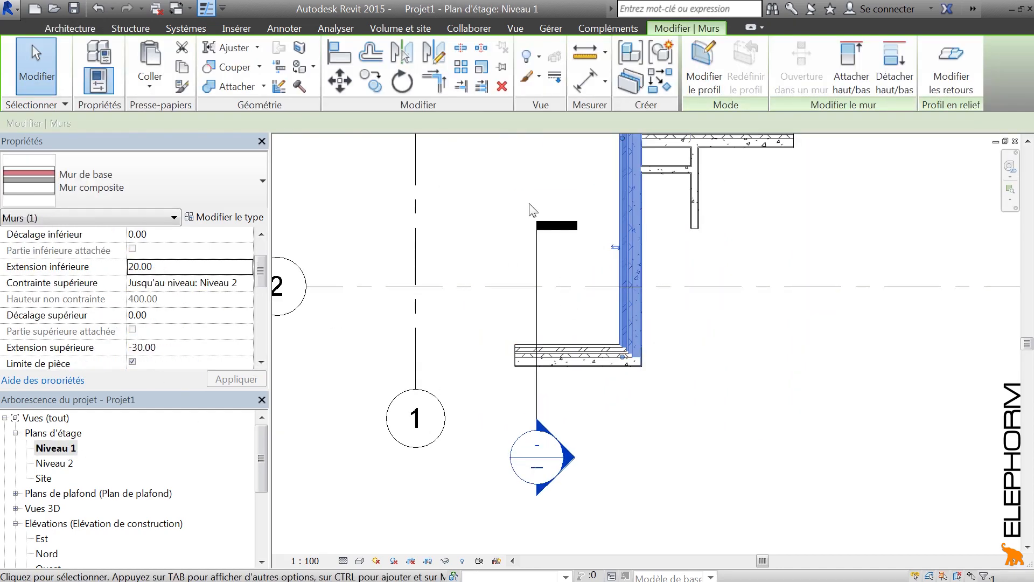
pyautogui.click(253, 220)
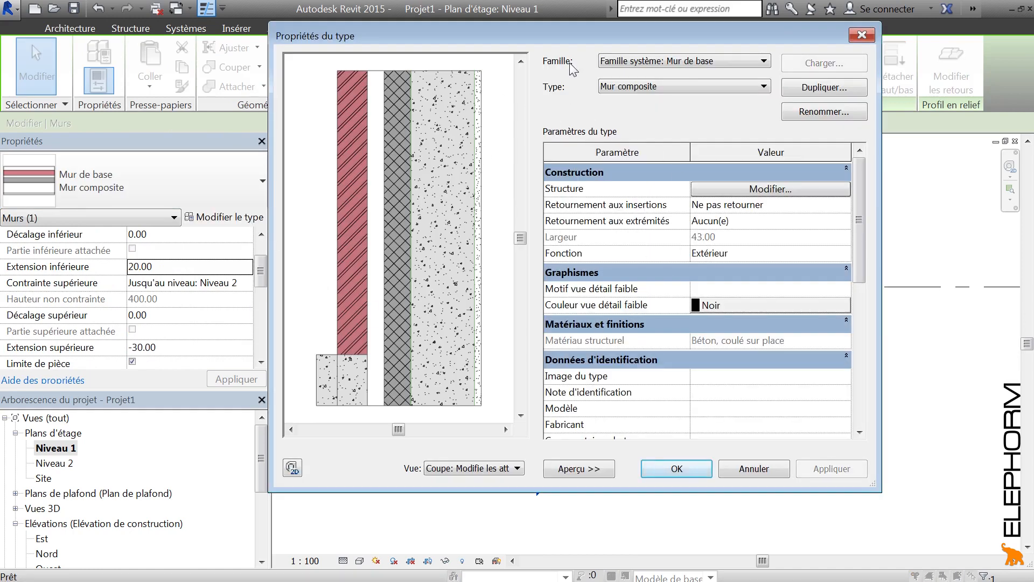
pyautogui.moveTo(587, 35); pyautogui.dragTo(619, 58)
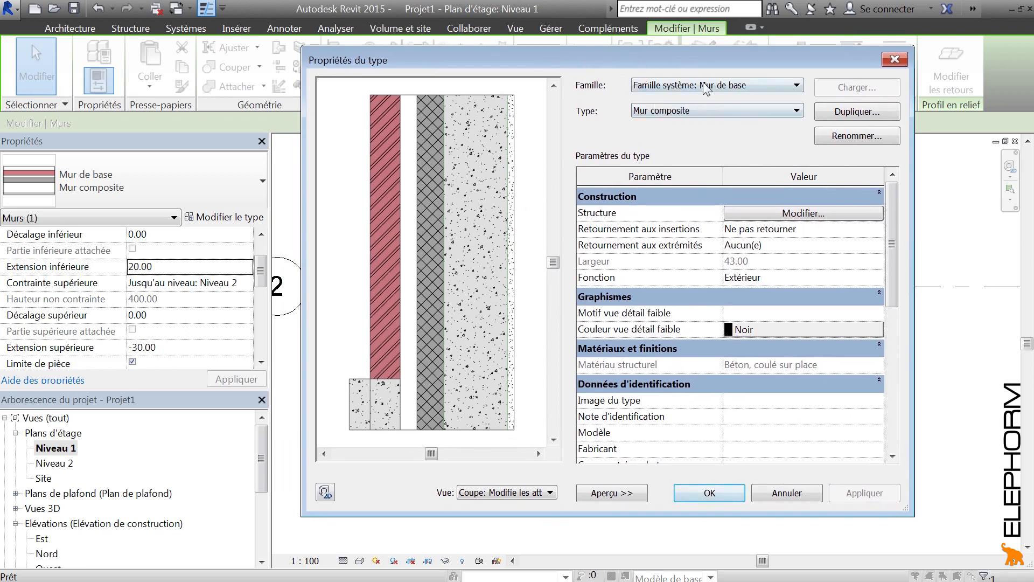
pyautogui.click(718, 494)
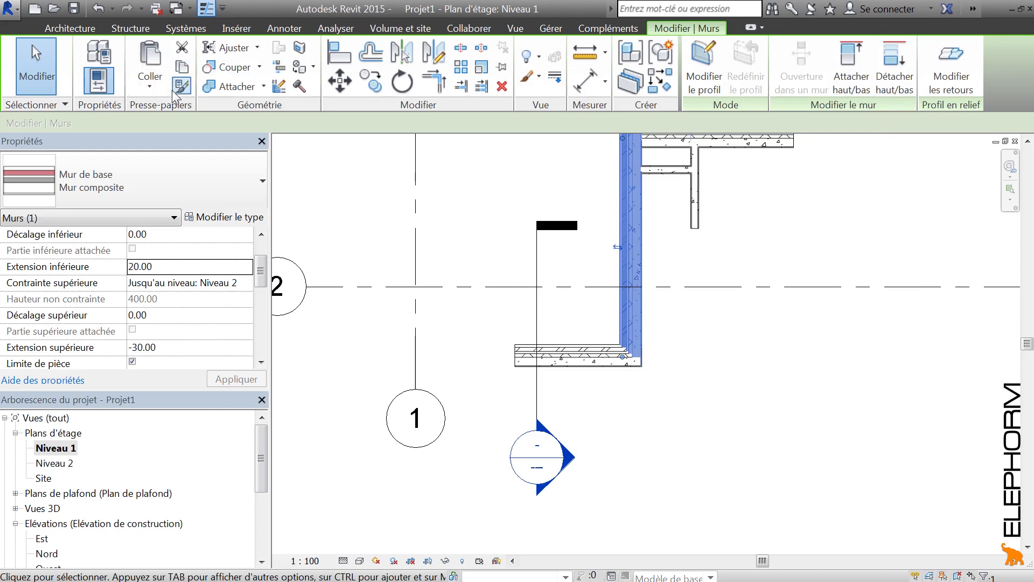
# Step: Start a floor to view the type properties of Générique 150 mm, then cancel the floor sketch
pyautogui.click(94, 31)
pyautogui.click(249, 87)
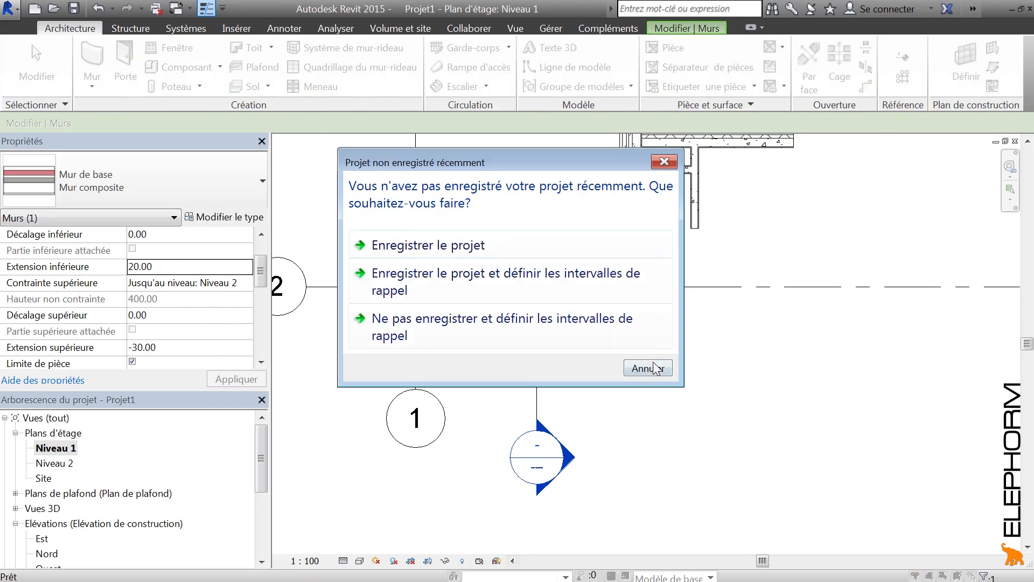
pyautogui.click(653, 430)
pyautogui.click(224, 217)
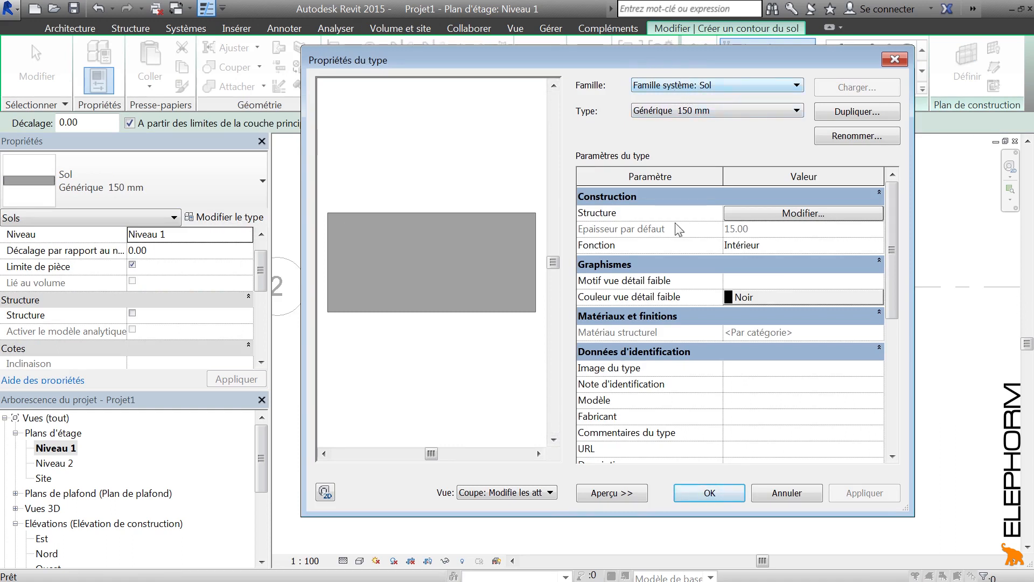
pyautogui.click(796, 498)
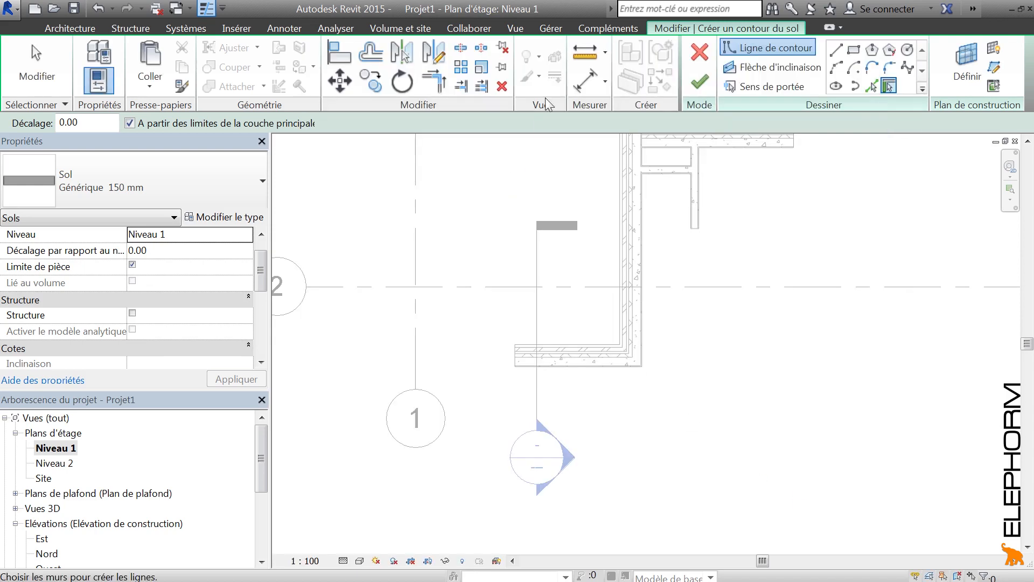
pyautogui.click(699, 51)
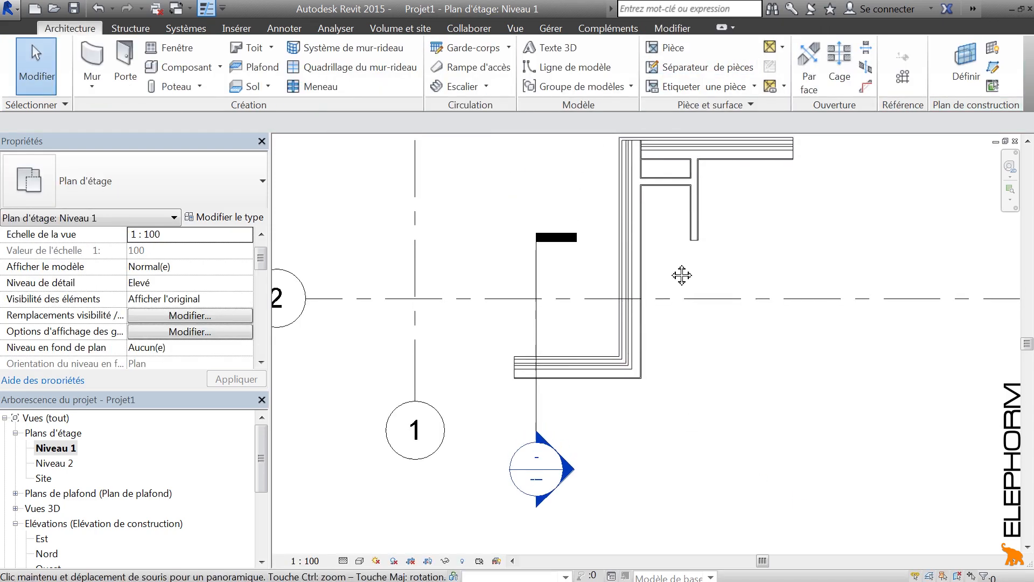
pyautogui.moveTo(682, 275); pyautogui.dragTo(669, 318, button='middle')
pyautogui.scroll(-1, 657, 300)
pyautogui.moveTo(541, 299); pyautogui.dragTo(535, 286, button='middle')
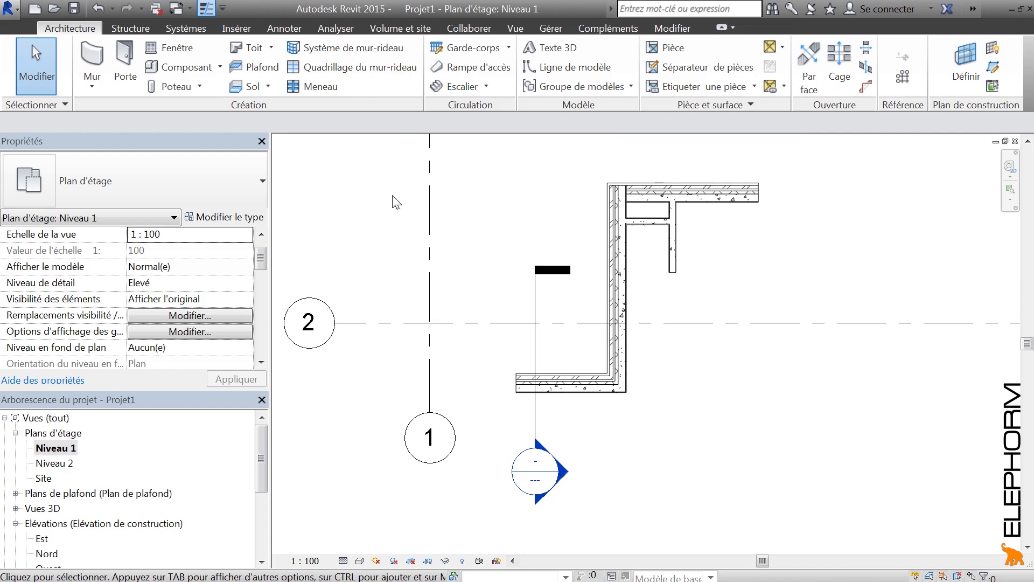
# Step: Create a new family from the Fenêtre métrique template and close it
pyautogui.click(12, 18)
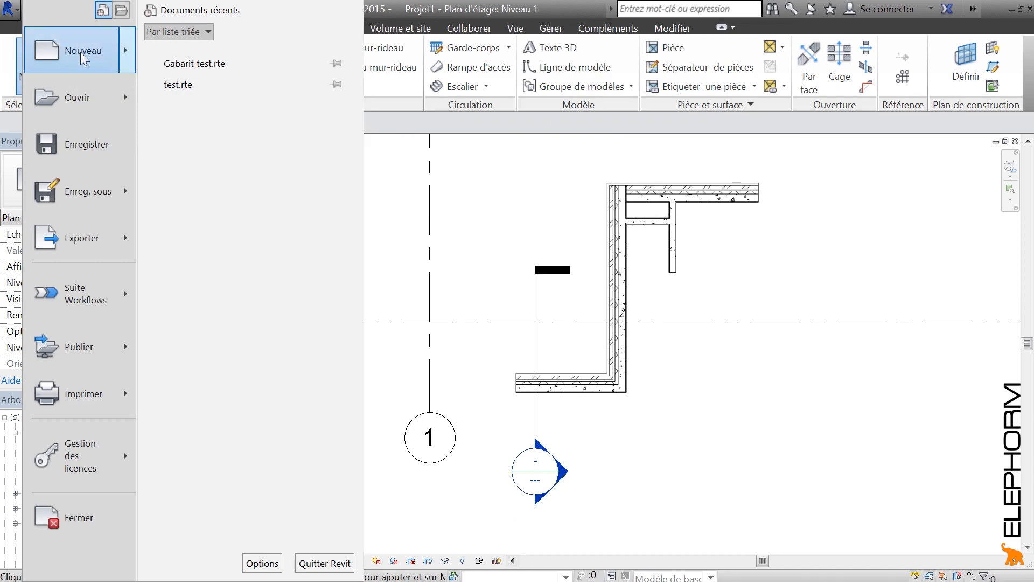
pyautogui.moveTo(83, 58)
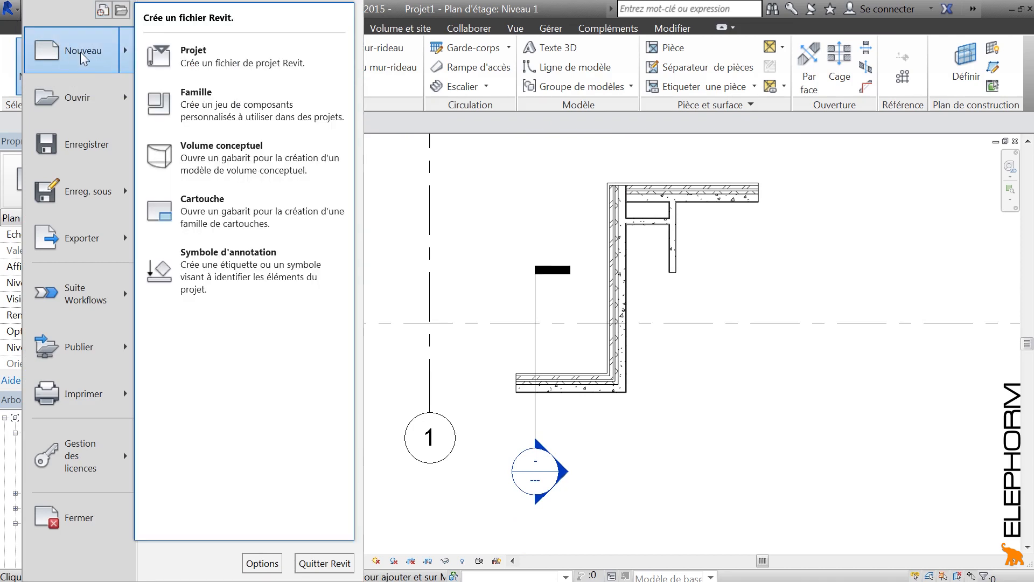
pyautogui.click(225, 102)
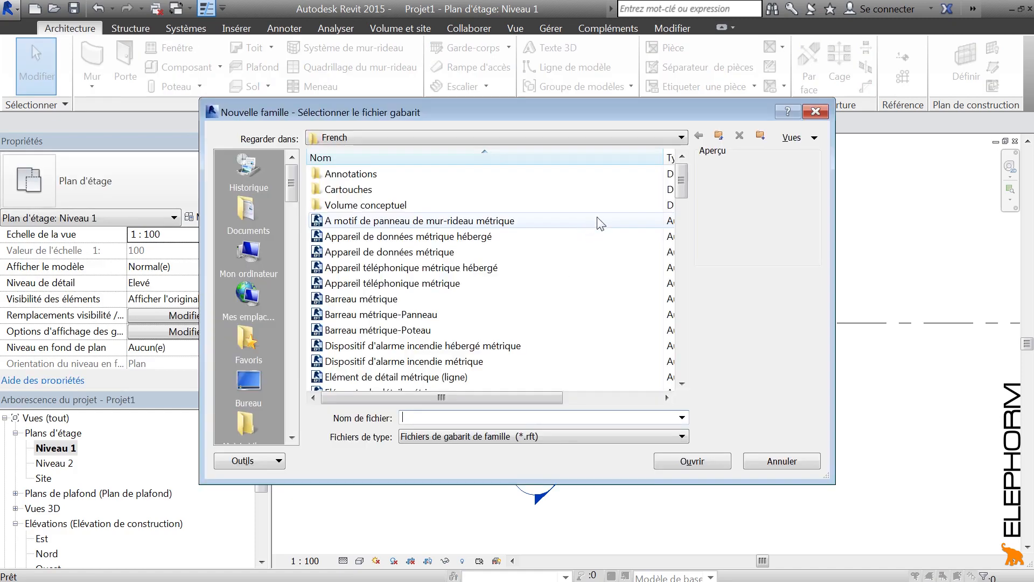
pyautogui.scroll(-7, 684, 186)
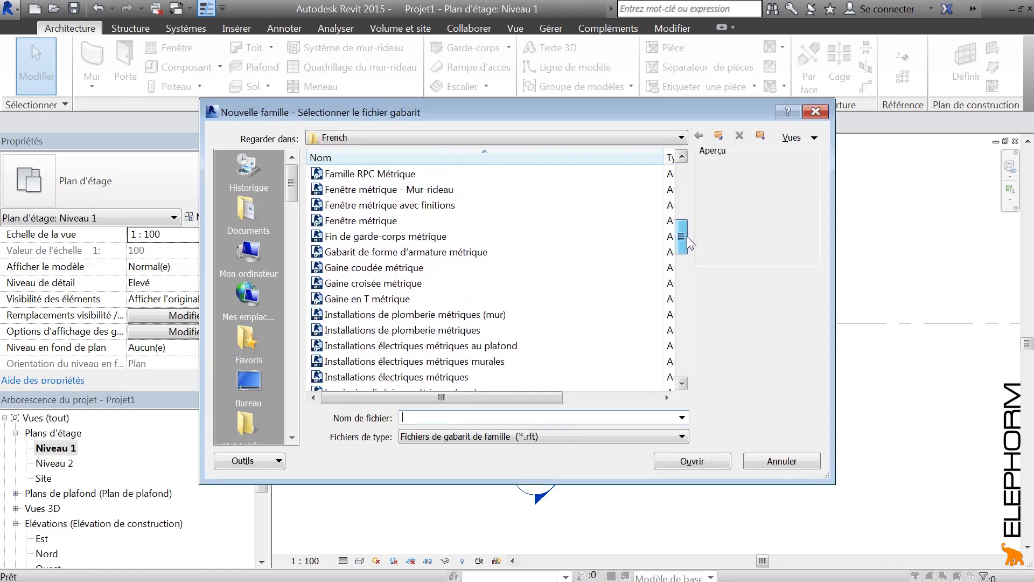
pyautogui.scroll(7, 684, 186)
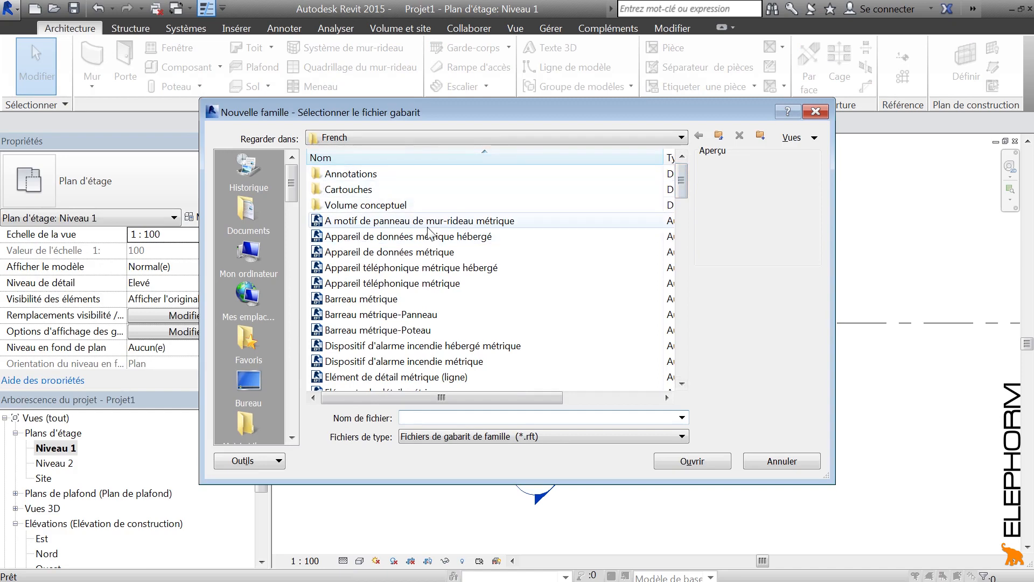
pyautogui.moveTo(682, 182); pyautogui.dragTo(686, 218)
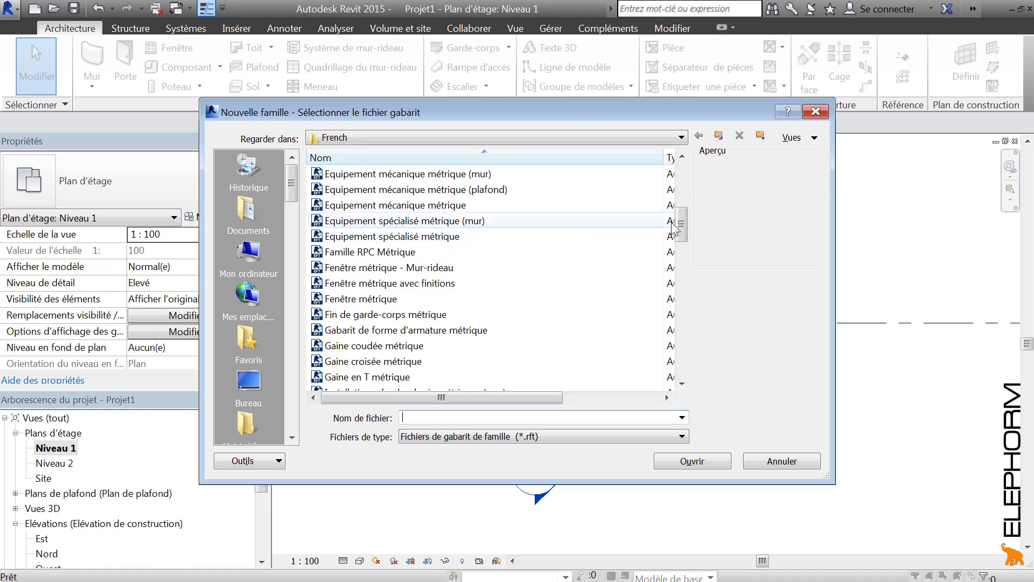
pyautogui.moveTo(683, 227); pyautogui.dragTo(683, 237)
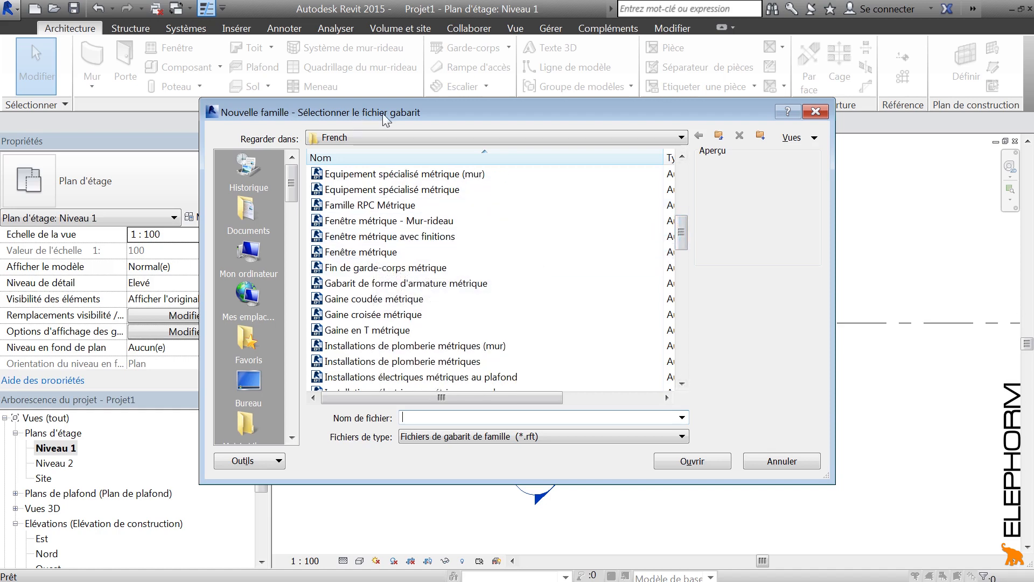
pyautogui.click(368, 253)
pyautogui.click(708, 465)
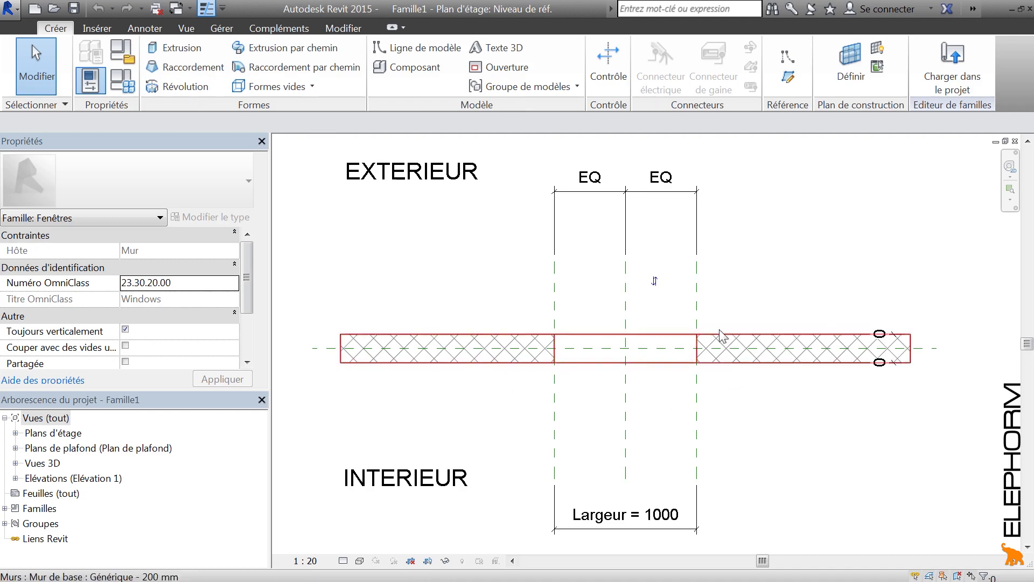
pyautogui.click(10, 12)
pyautogui.click(95, 530)
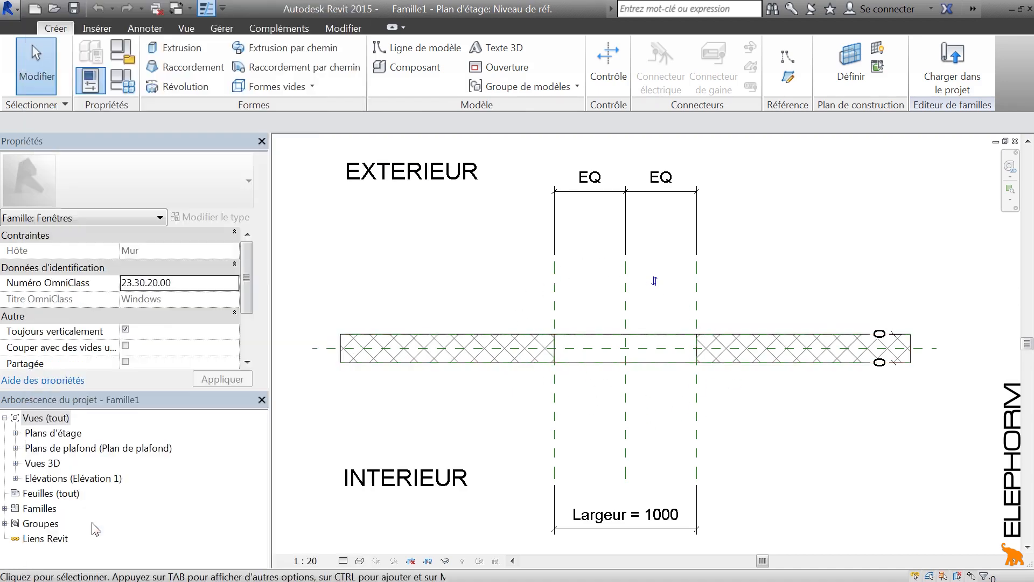
# Step: Create a new family from the Luminaires local métriques (mur) template
pyautogui.click(11, 12)
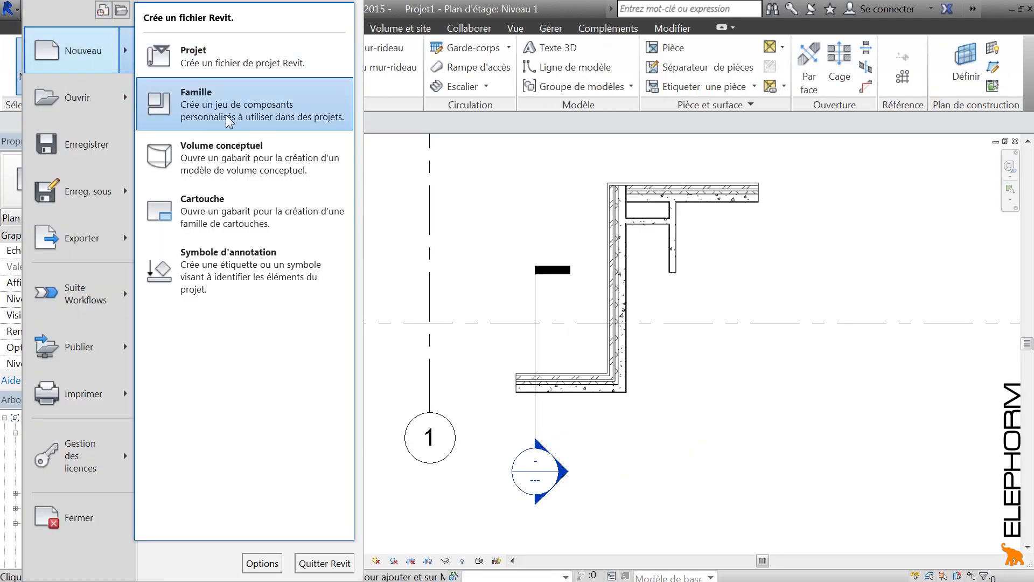
pyautogui.click(221, 100)
pyautogui.moveTo(684, 193); pyautogui.dragTo(683, 275)
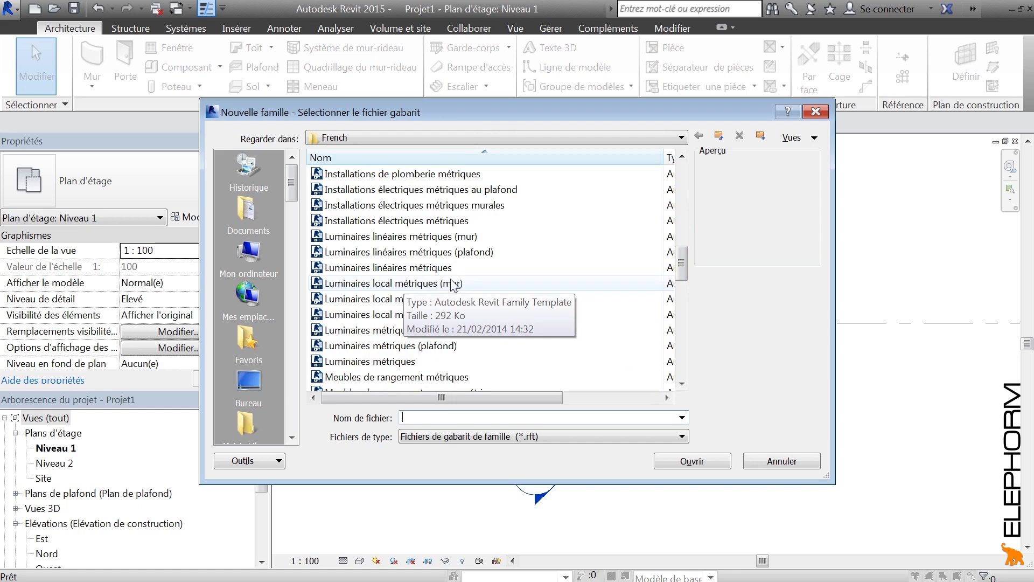
pyautogui.click(422, 284)
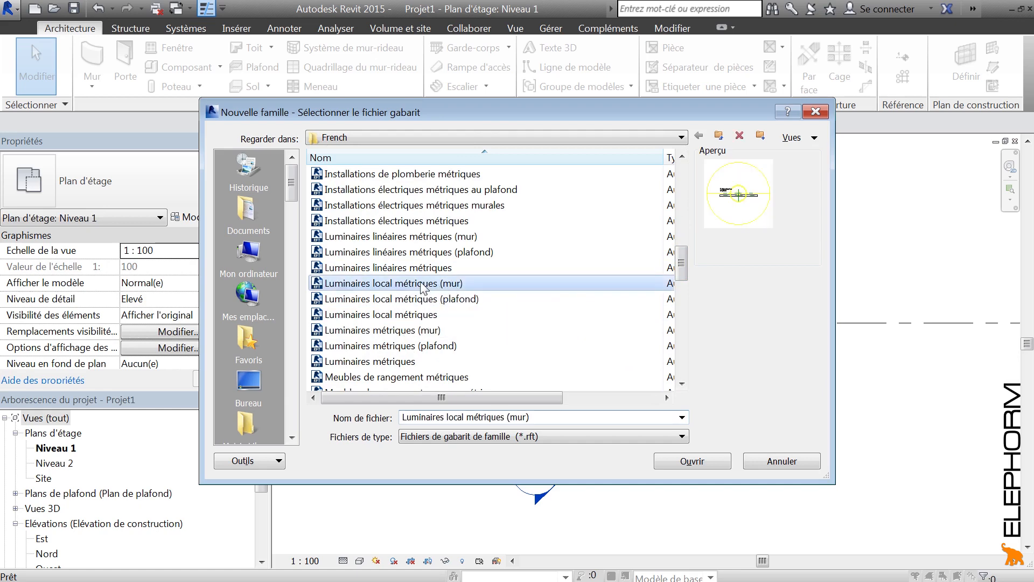
pyautogui.click(711, 464)
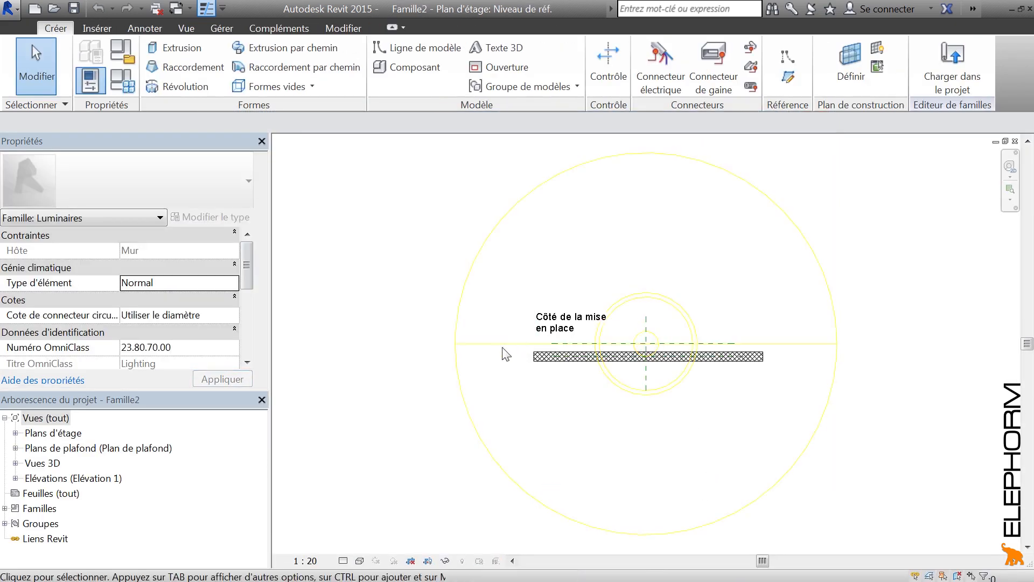
# Step: Examine the wall light template's host wall and light source in plan and in the 3D view
pyautogui.scroll(3, 713, 380)
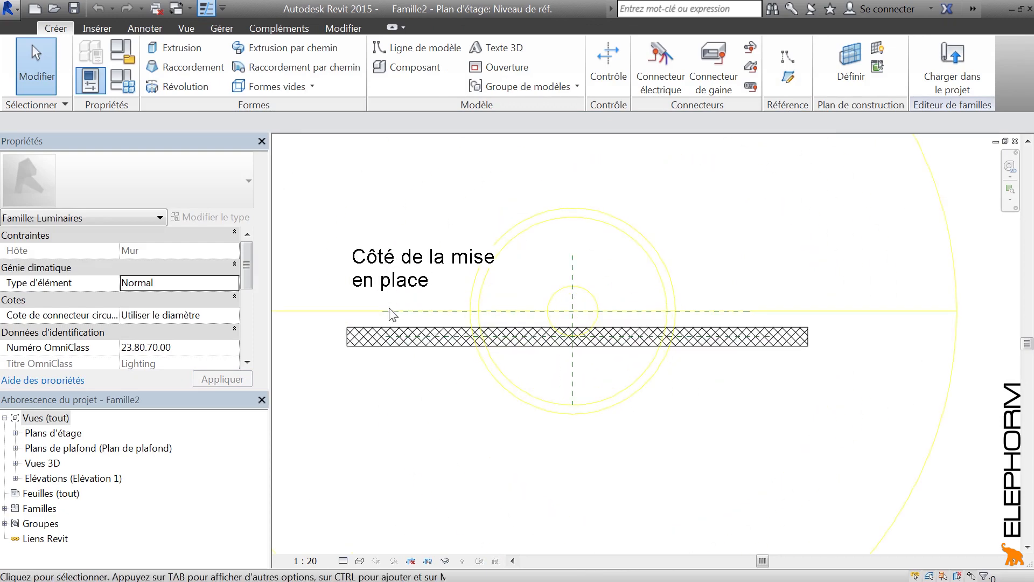
pyautogui.click(537, 233)
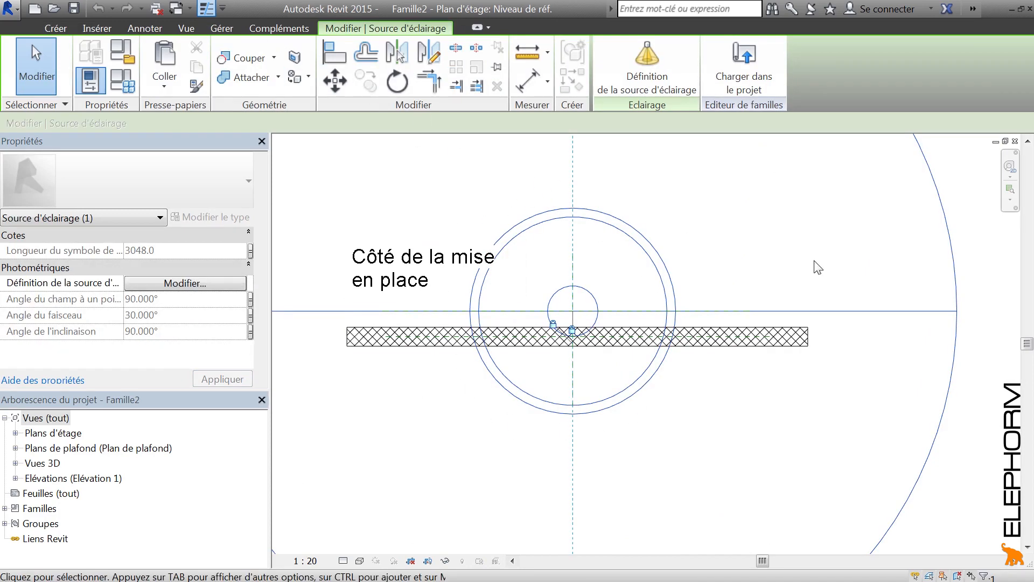
pyautogui.press('3')
pyautogui.press('d')
pyautogui.keyDown('shift'); pyautogui.moveTo(867, 386); pyautogui.dragTo(639, 316, button='middle'); pyautogui.keyUp('shift')
pyautogui.scroll(3, 652, 338)
pyautogui.click(646, 317)
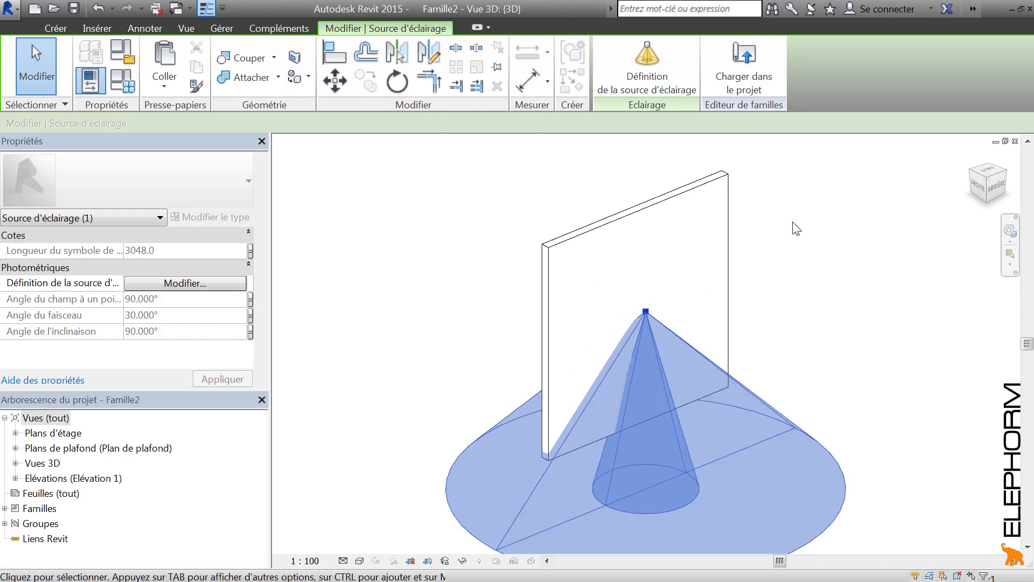
# Step: Close the wall light family without saving it
pyautogui.click(9, 9)
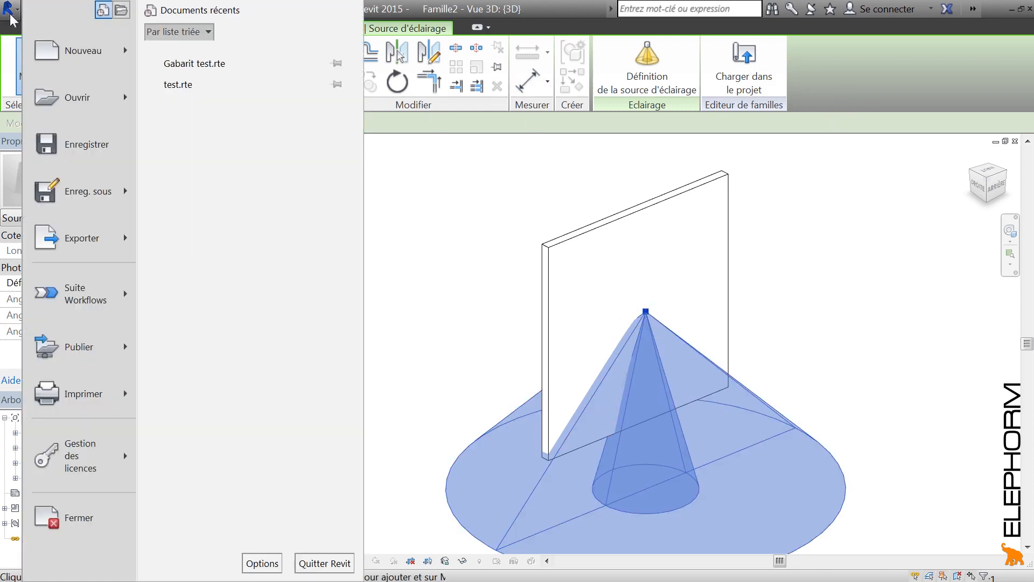
pyautogui.click(90, 522)
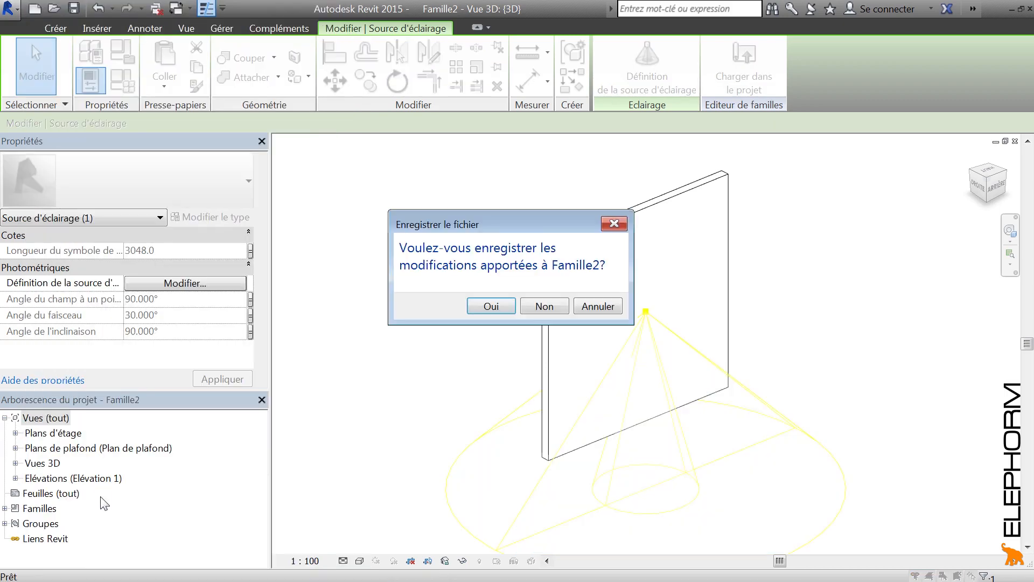
pyautogui.click(544, 305)
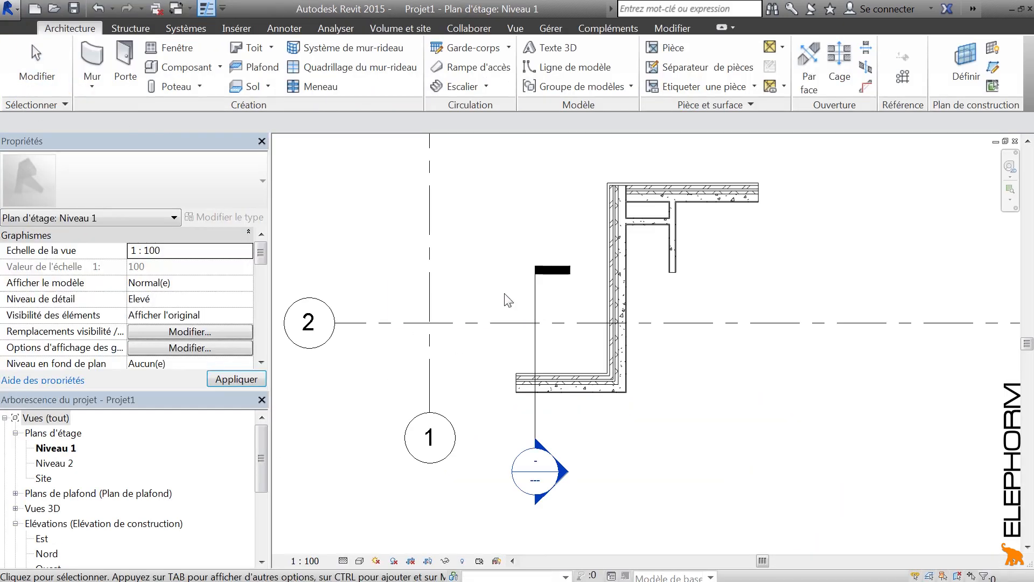
# Step: Create a new family from the Profil métrique template
pyautogui.click(11, 9)
pyautogui.moveTo(47, 60)
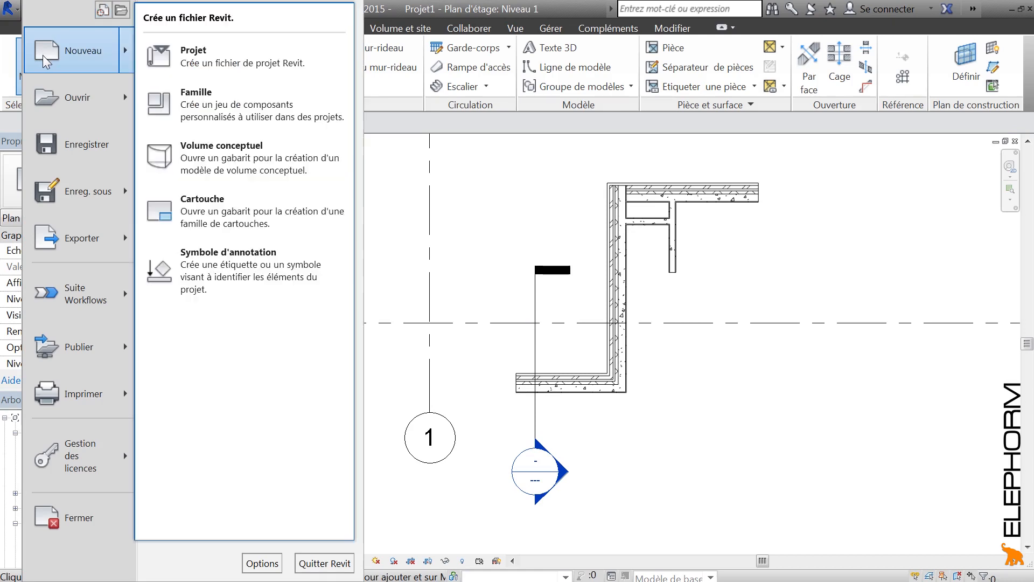
pyautogui.click(238, 109)
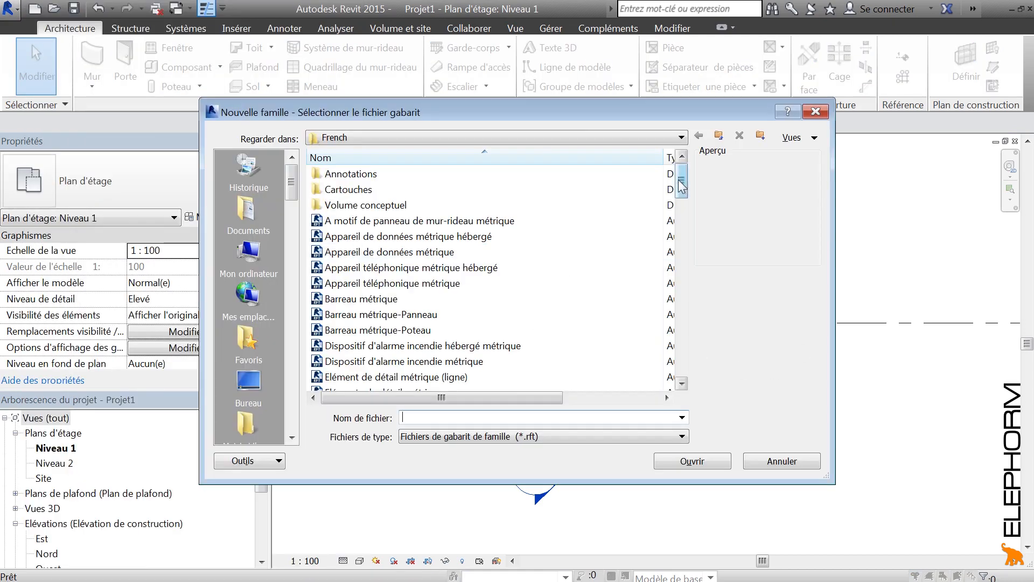
pyautogui.moveTo(681, 183); pyautogui.dragTo(691, 348)
pyautogui.click(352, 288)
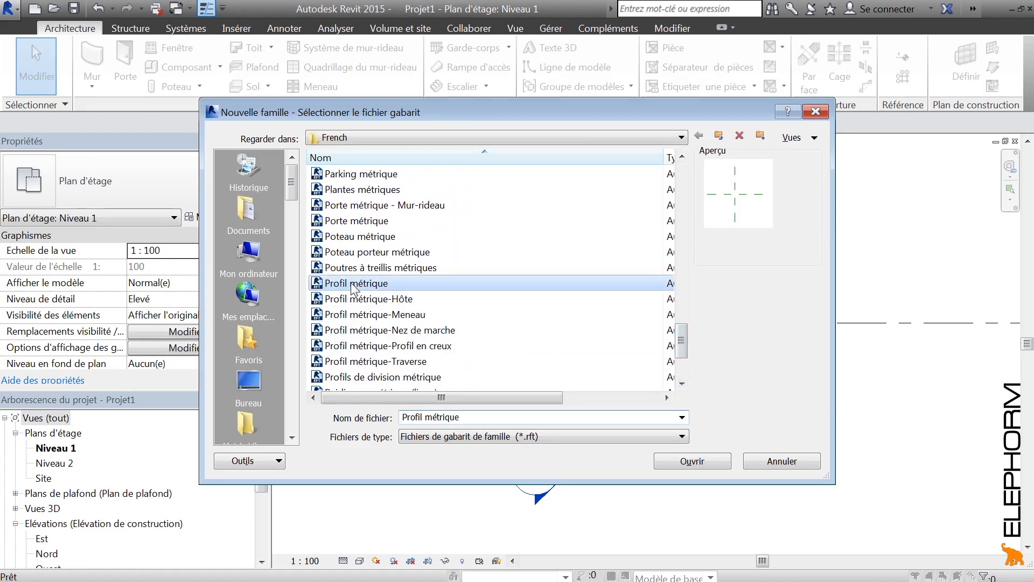
pyautogui.click(692, 461)
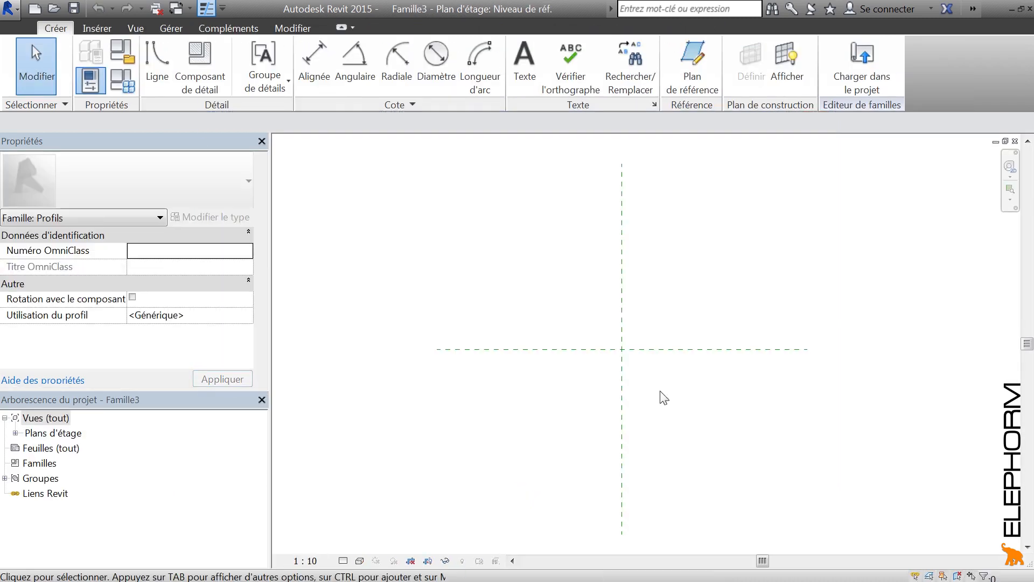
# Step: Examine the profile template's creation tools, its Niveau de réf. plan view and its two centre reference planes
pyautogui.click(664, 351)
pyautogui.click(510, 257)
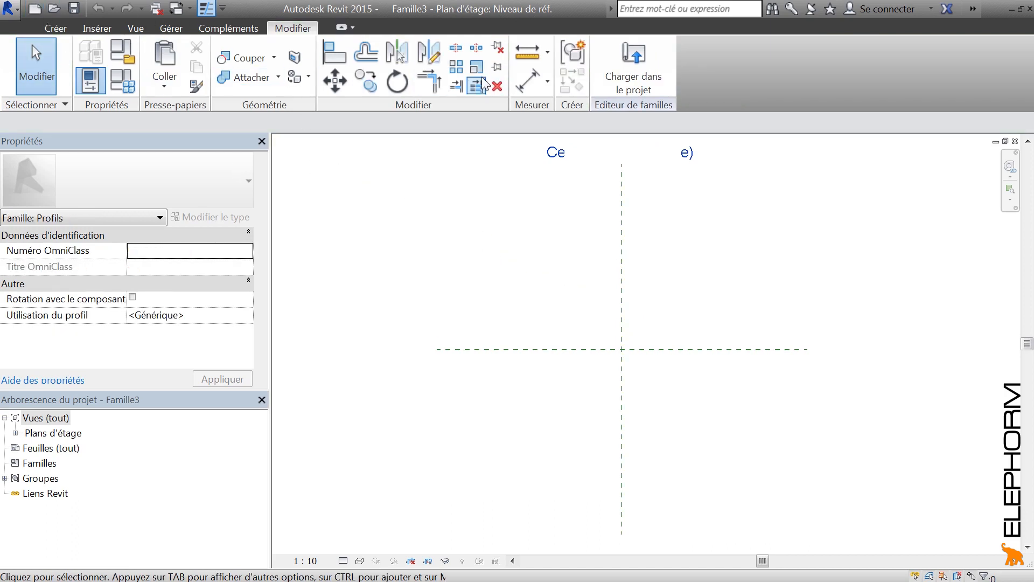
pyautogui.click(60, 32)
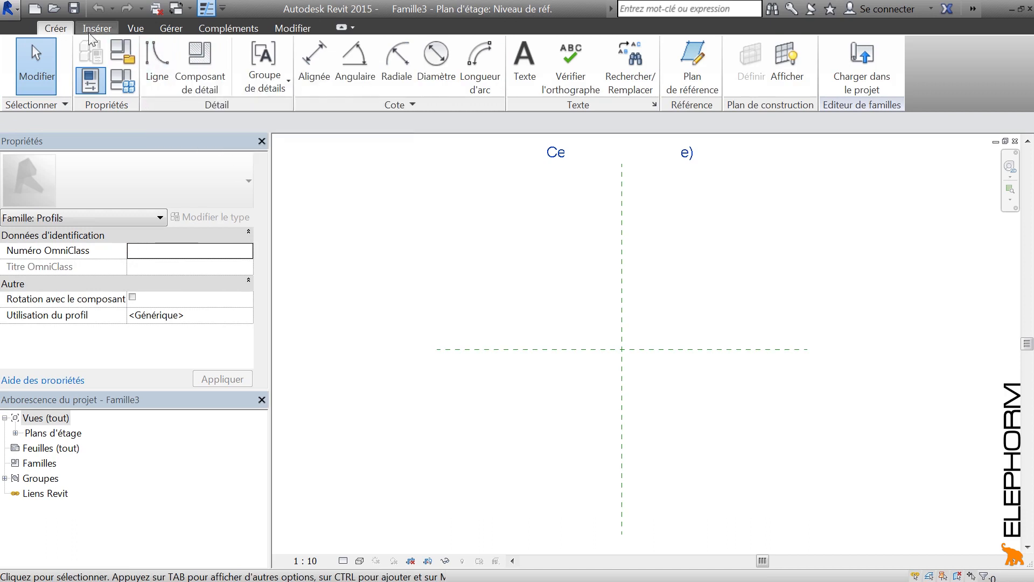
pyautogui.moveTo(613, 295)
pyautogui.mouseDown(button='middle')
pyautogui.moveTo(577, 270)
pyautogui.moveTo(612, 304)
pyautogui.mouseUp(button='middle')
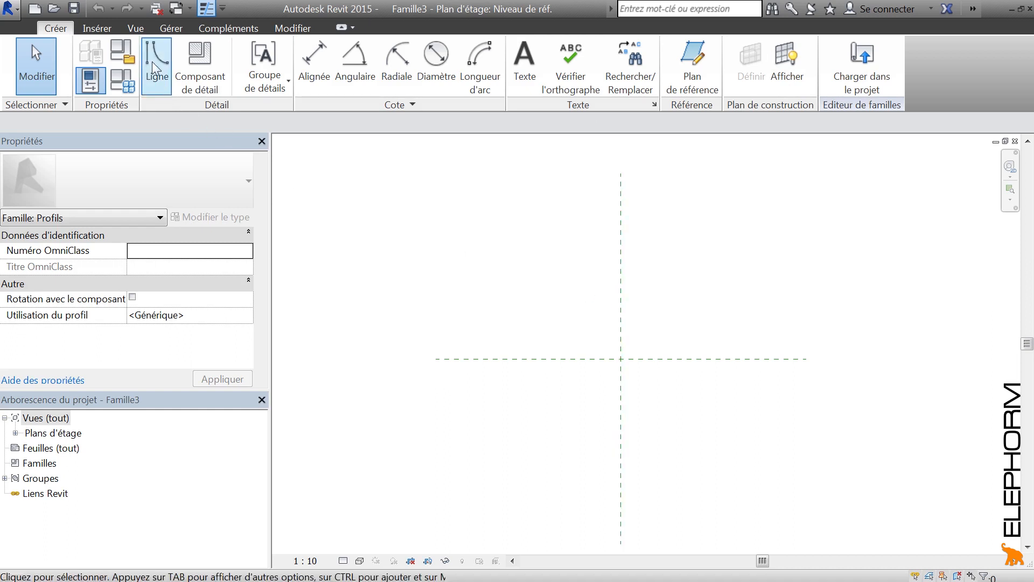
pyautogui.click(15, 432)
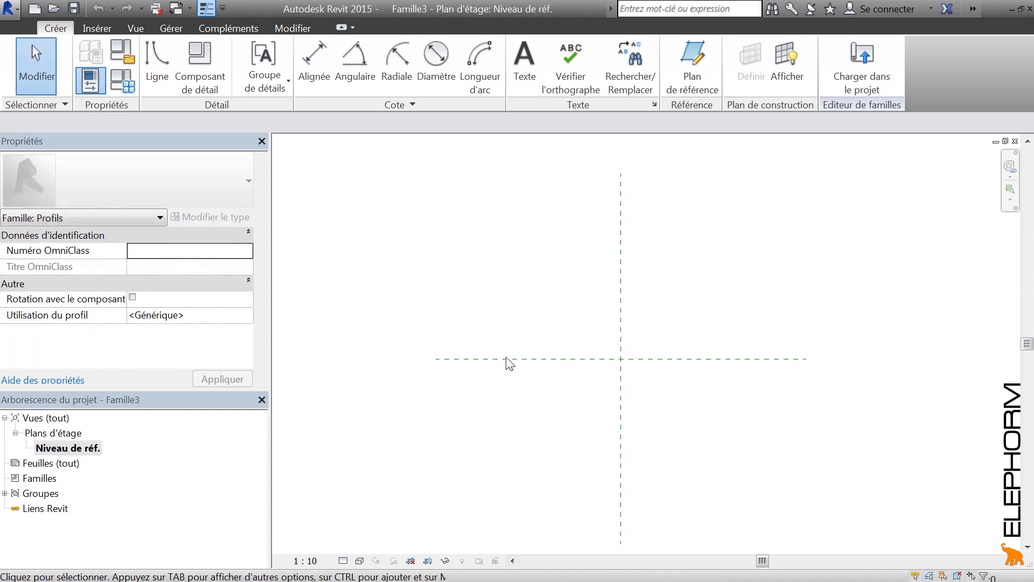
pyautogui.moveTo(654, 388); pyautogui.dragTo(637, 418, button='middle')
pyautogui.scroll(2, 601, 411)
pyautogui.moveTo(646, 332); pyautogui.dragTo(647, 316, button='middle')
pyautogui.moveTo(746, 320); pyautogui.dragTo(681, 394, button='middle')
pyautogui.click(577, 429)
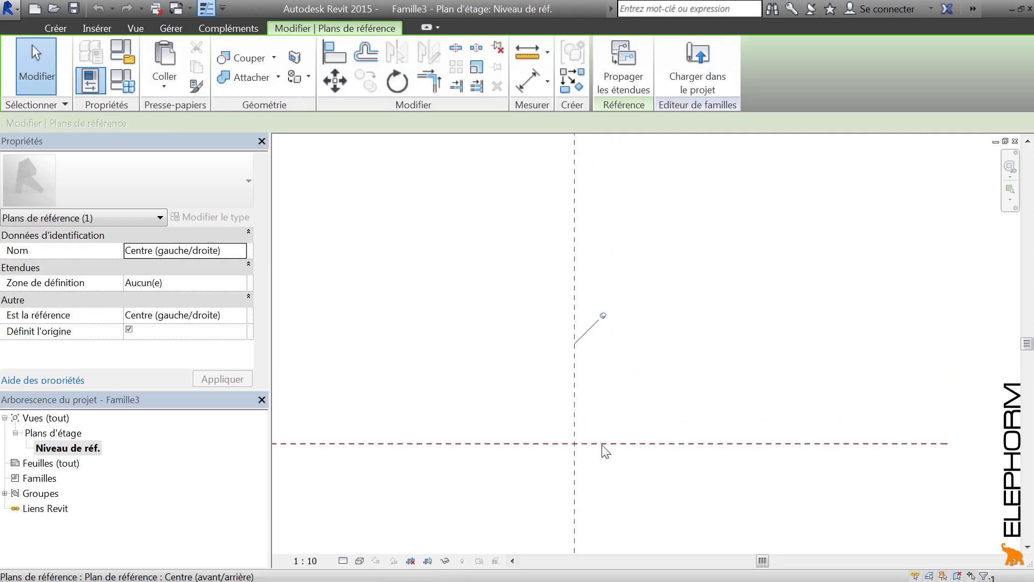
pyautogui.click(600, 443)
pyautogui.click(522, 335)
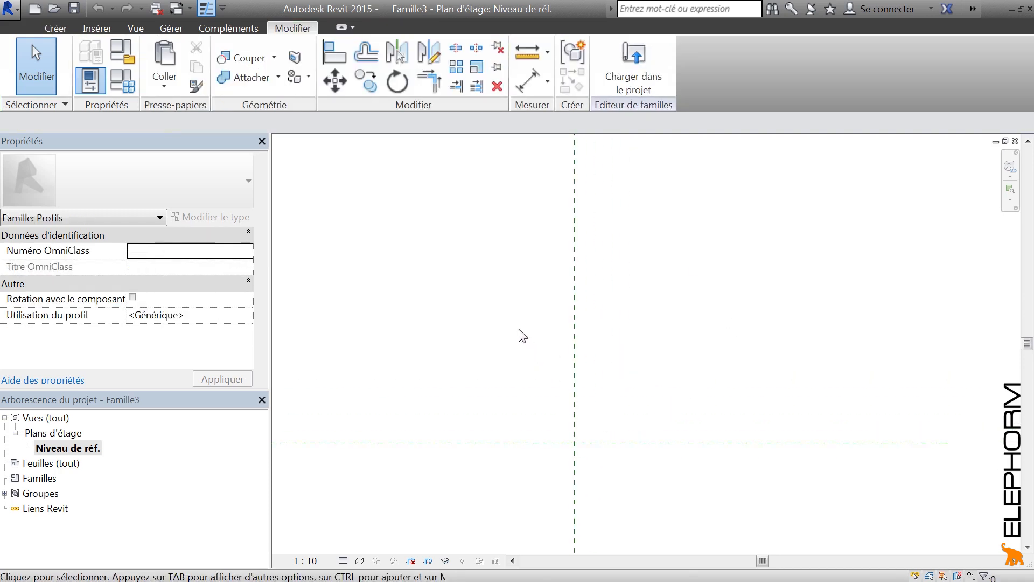
pyautogui.moveTo(607, 372); pyautogui.dragTo(644, 325, button='middle')
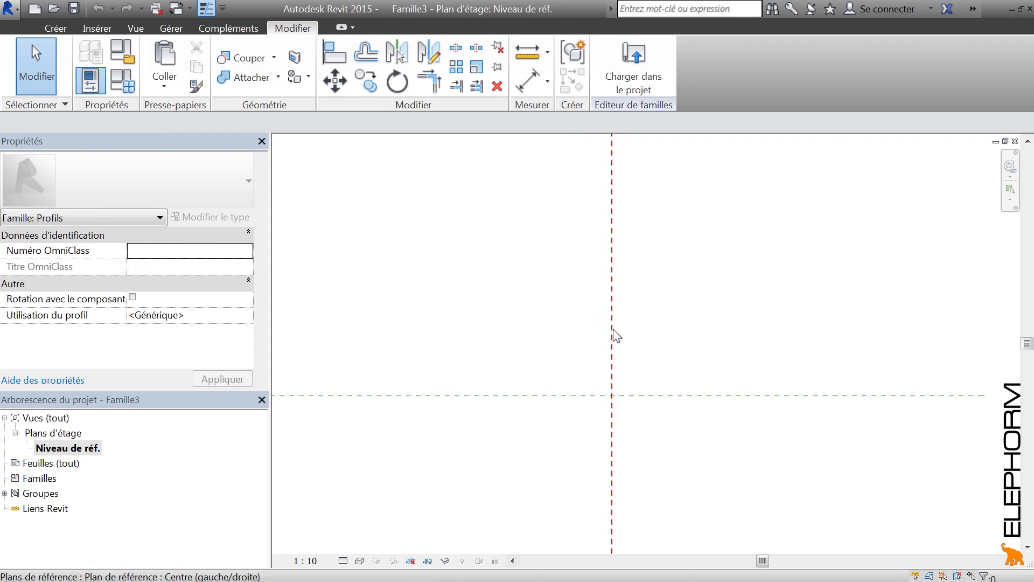
# Step: Draw the profile's straight edges from the reference plane intersection: 200 mm up, 90 mm left, a chamfer, and a stepped side ending about 35 mm down
pyautogui.click(49, 27)
pyautogui.click(156, 66)
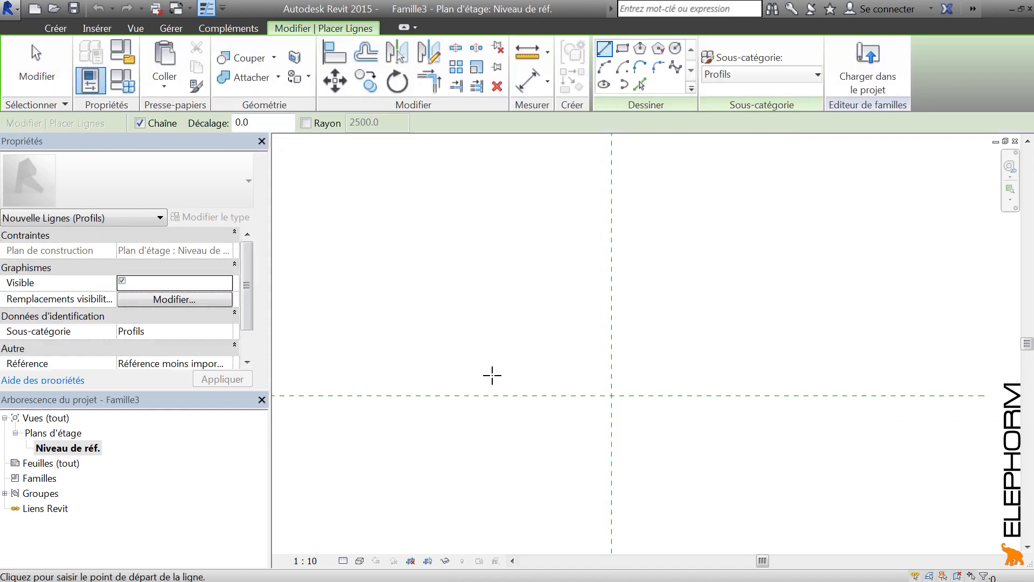
pyautogui.click(611, 394)
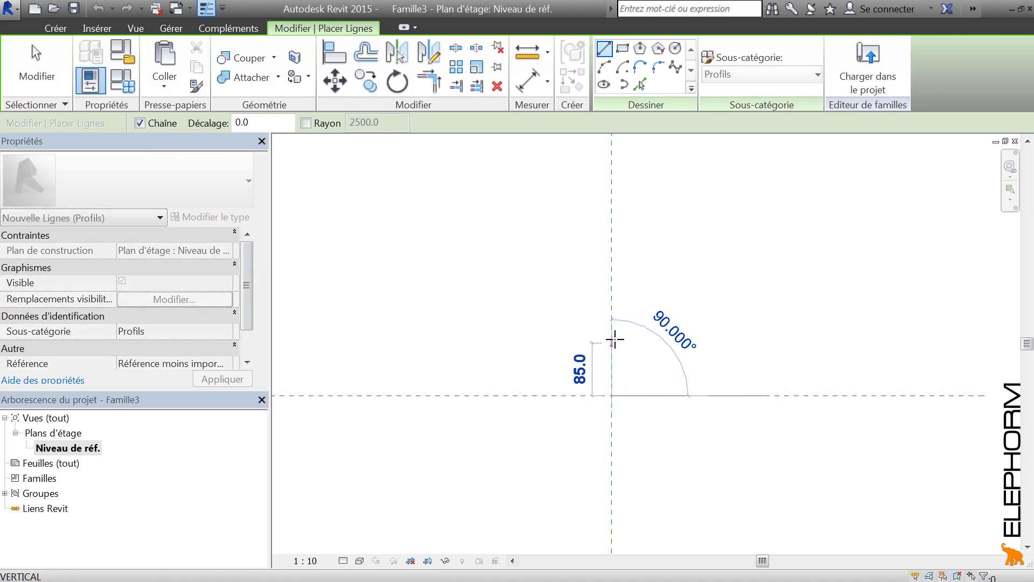
pyautogui.click(611, 271)
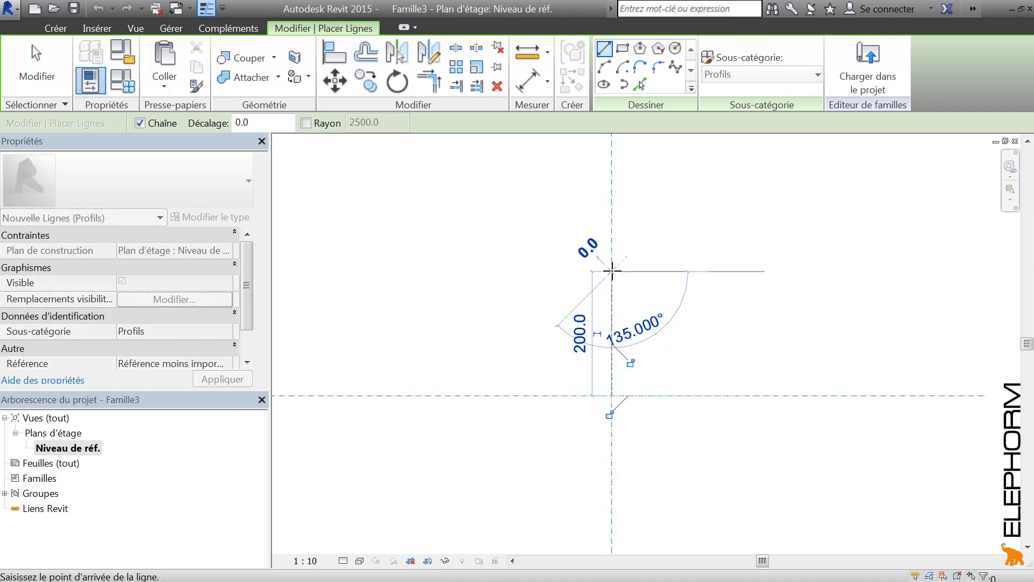
pyautogui.click(554, 271)
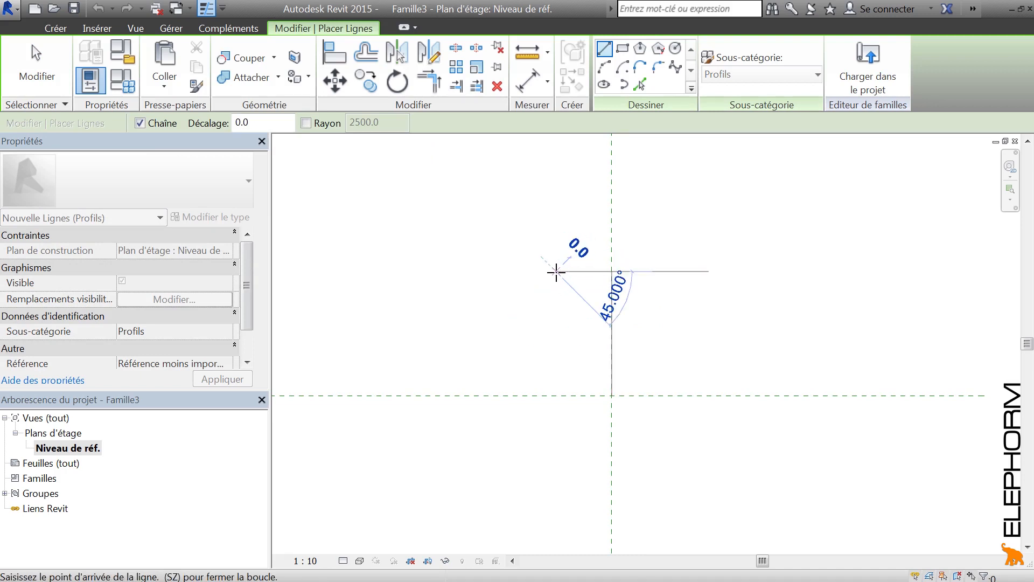
pyautogui.click(545, 281)
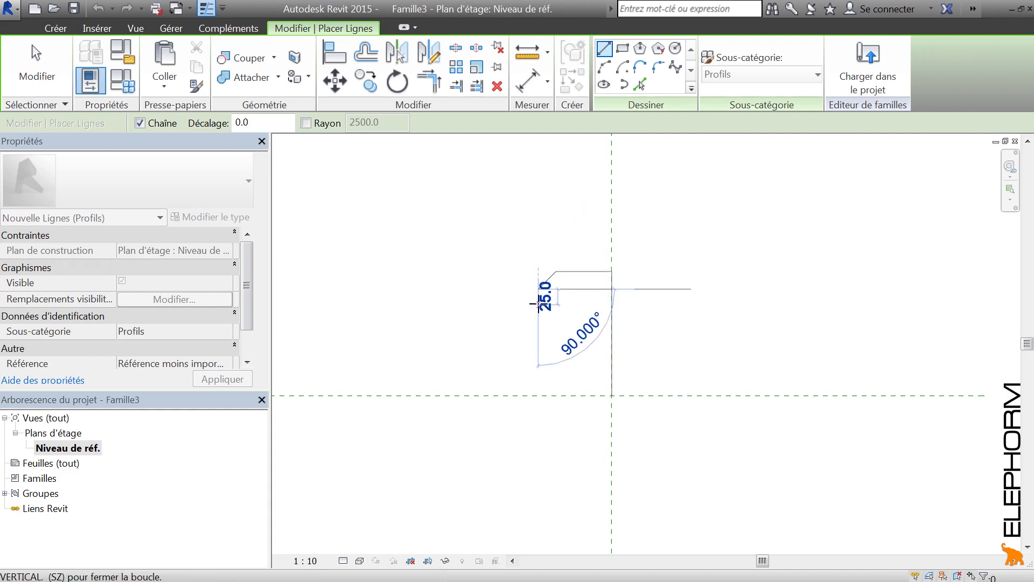
pyautogui.click(535, 304)
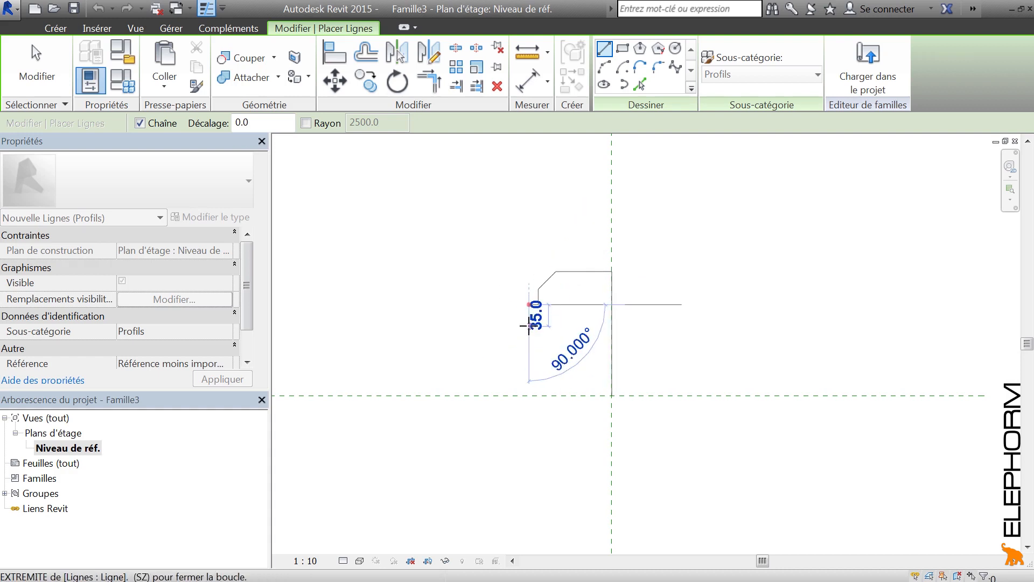
pyautogui.click(528, 325)
# Step: Add a tangent quarter arc of about 53 mm radius below the stepped side, and close the outline with straight lines to the starting point
pyautogui.click(605, 66)
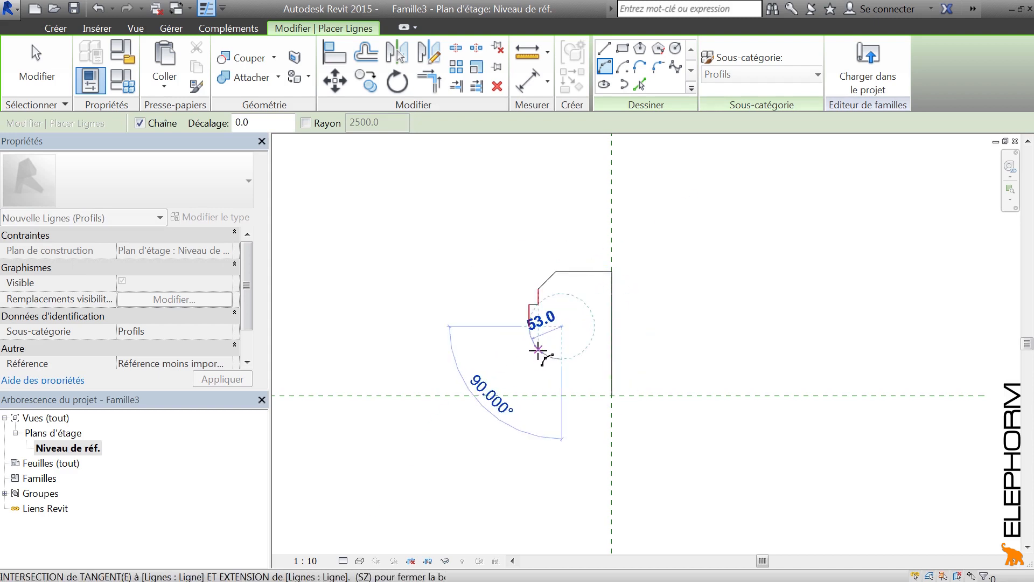
pyautogui.click(561, 359)
pyautogui.click(605, 48)
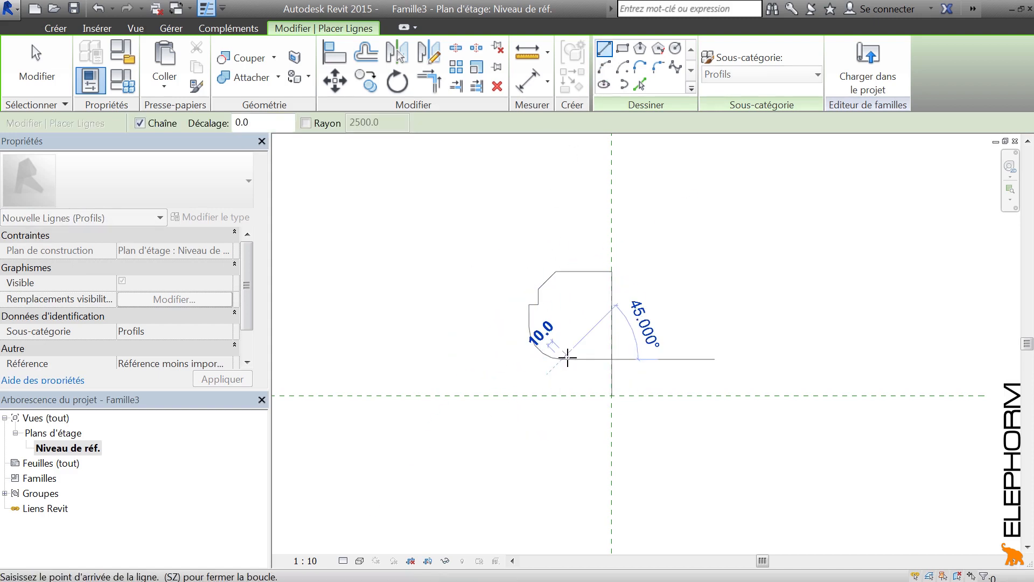
pyautogui.click(562, 396)
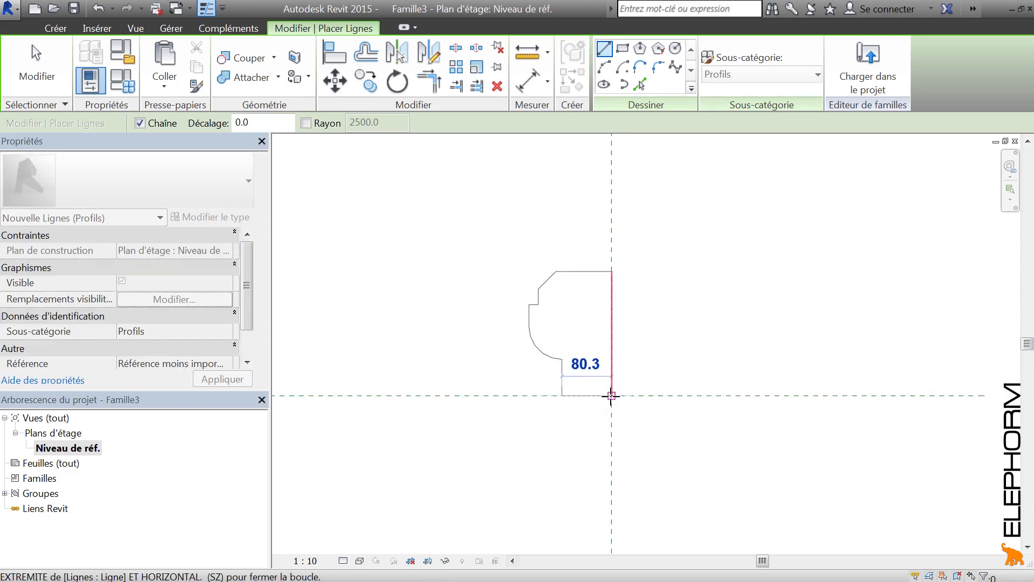
pyautogui.click(611, 395)
pyautogui.press('Escape')
pyautogui.press('Escape')
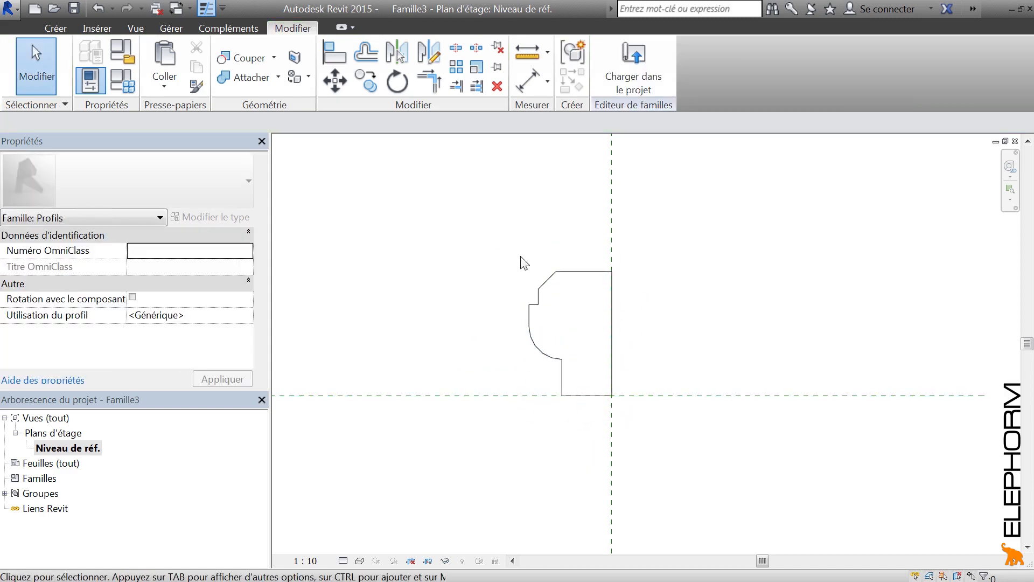
# Step: Move the profile's lower vertical edge outward, away from the vertical reference plane, keeping it attached to the arc
pyautogui.click(559, 272)
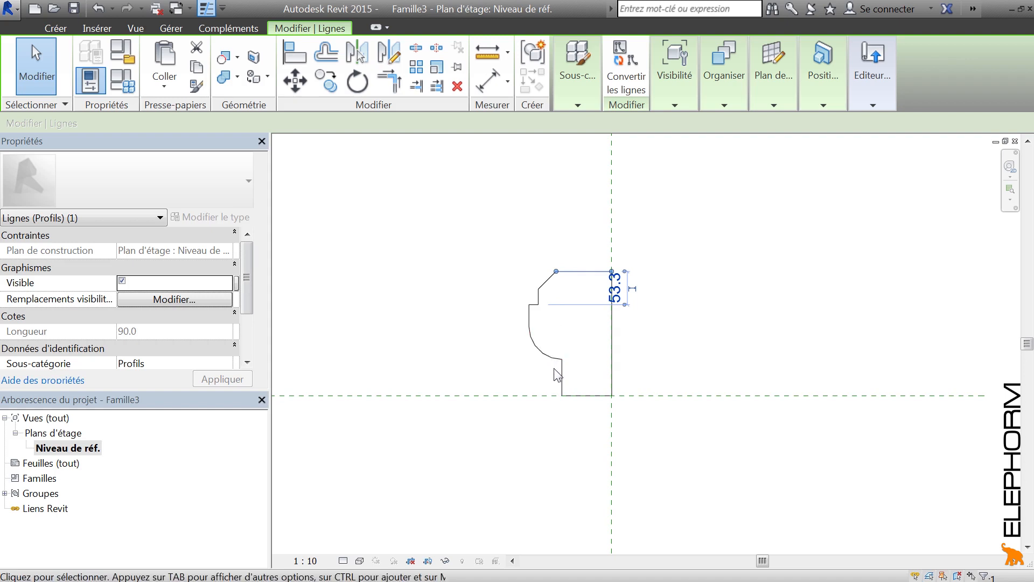
pyautogui.click(562, 380)
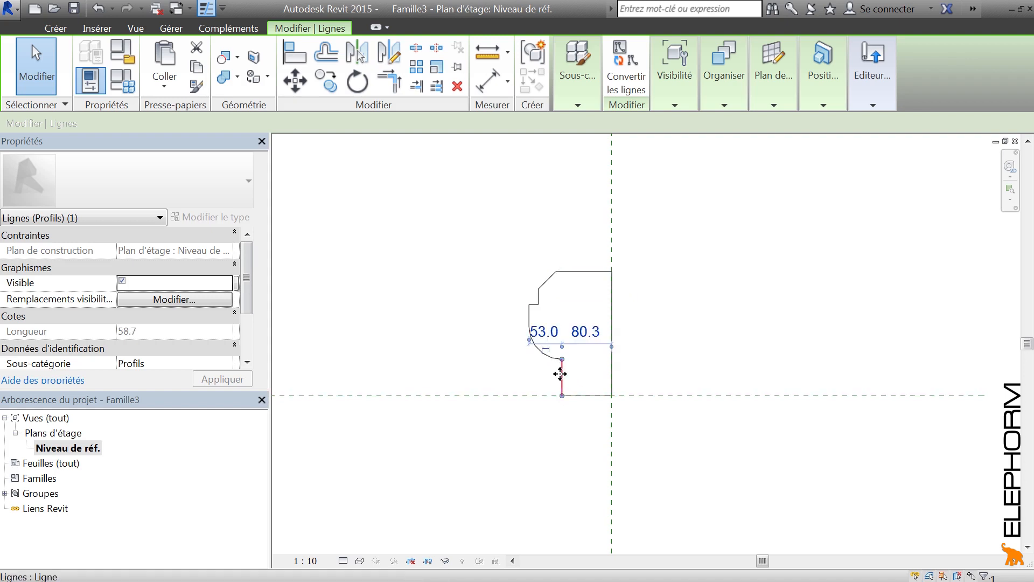
pyautogui.moveTo(551, 374); pyautogui.dragTo(538, 374)
pyautogui.click(499, 354)
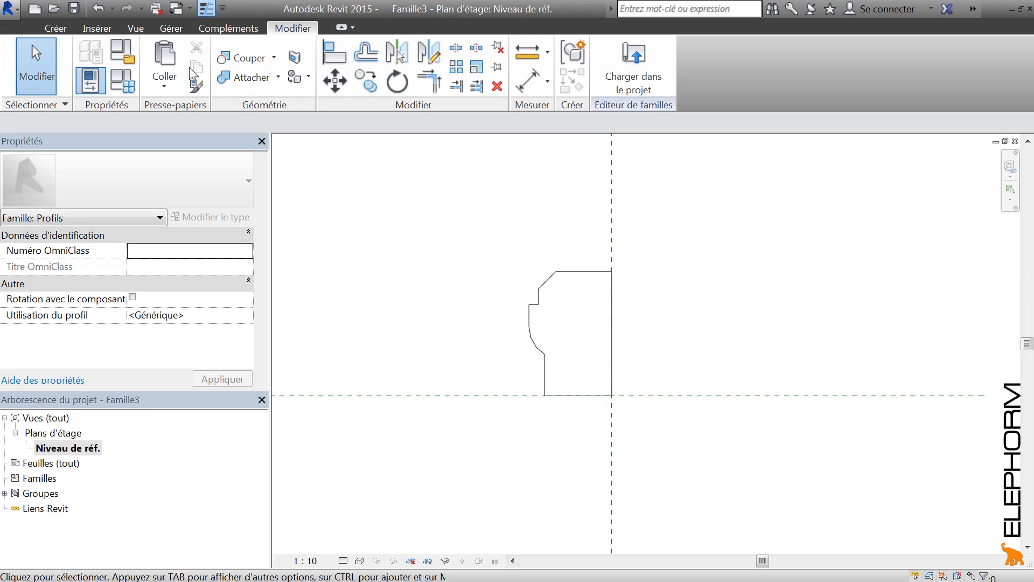
# Step: Save the profile family as Profil pierre bleue in the Data Elephorm folder on the Bureau
pyautogui.click(74, 10)
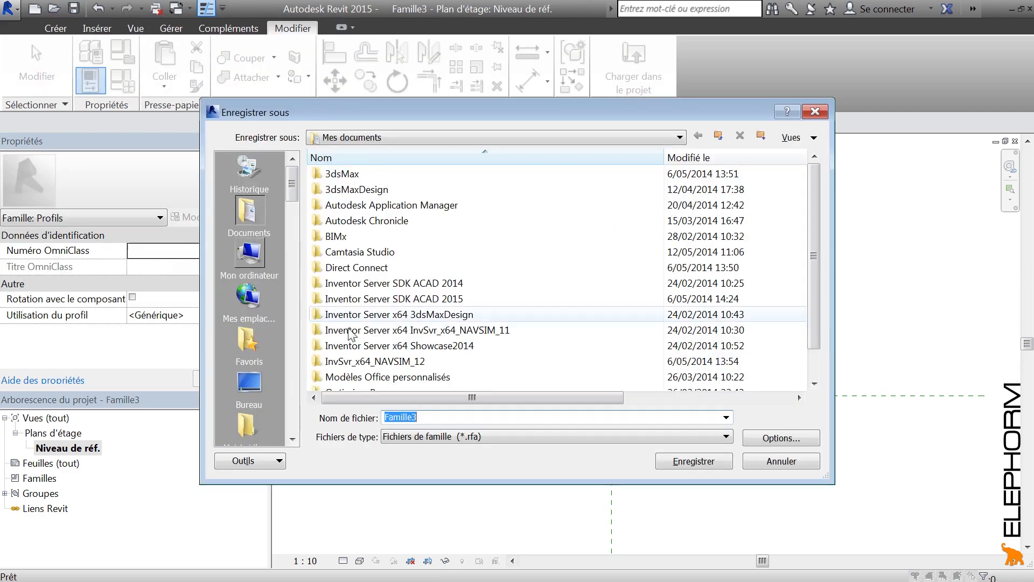
pyautogui.click(249, 383)
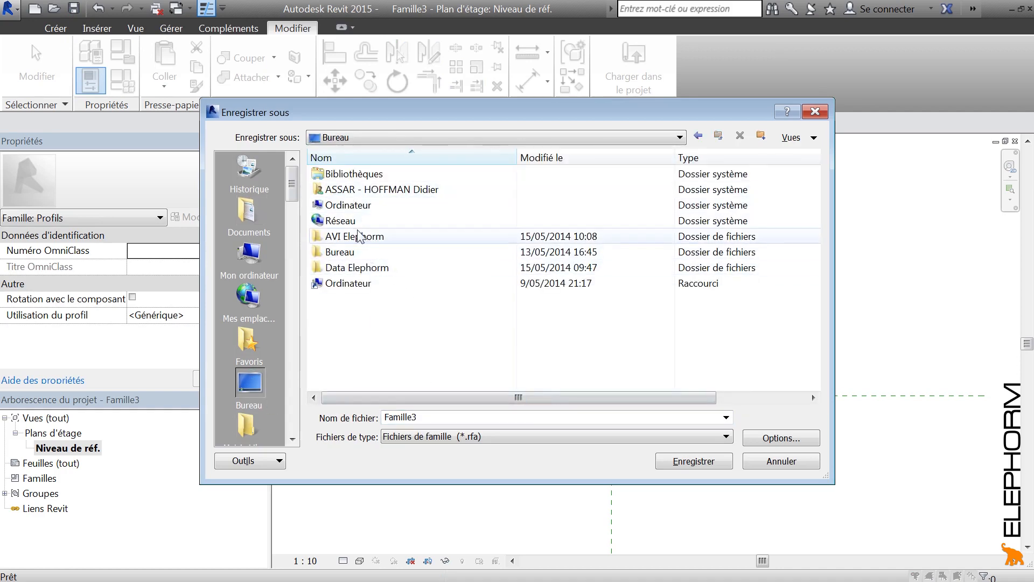
pyautogui.doubleClick(360, 268)
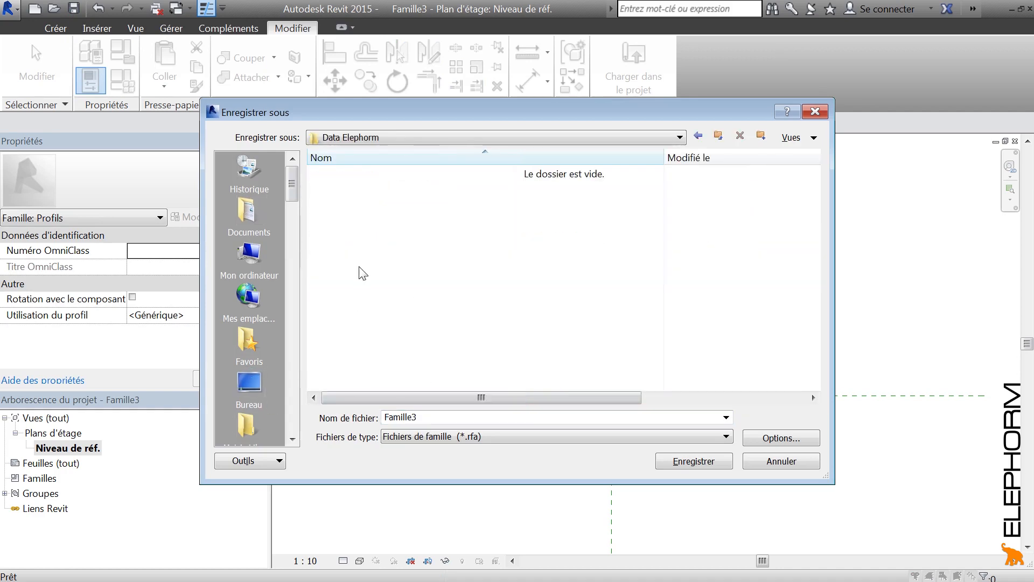
pyautogui.doubleClick(440, 417)
pyautogui.write('P')
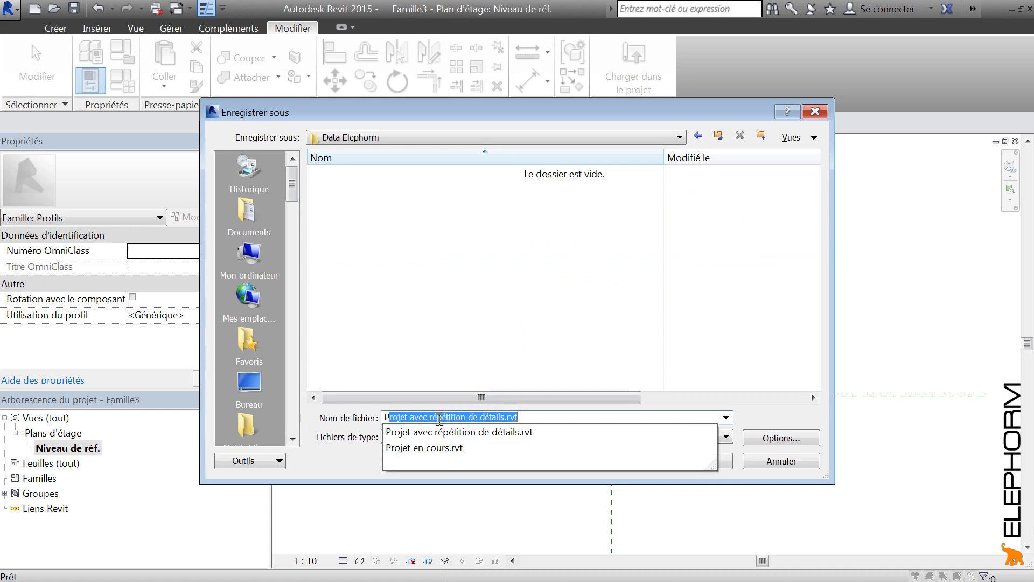
pyautogui.write('rofil pierre bleue')
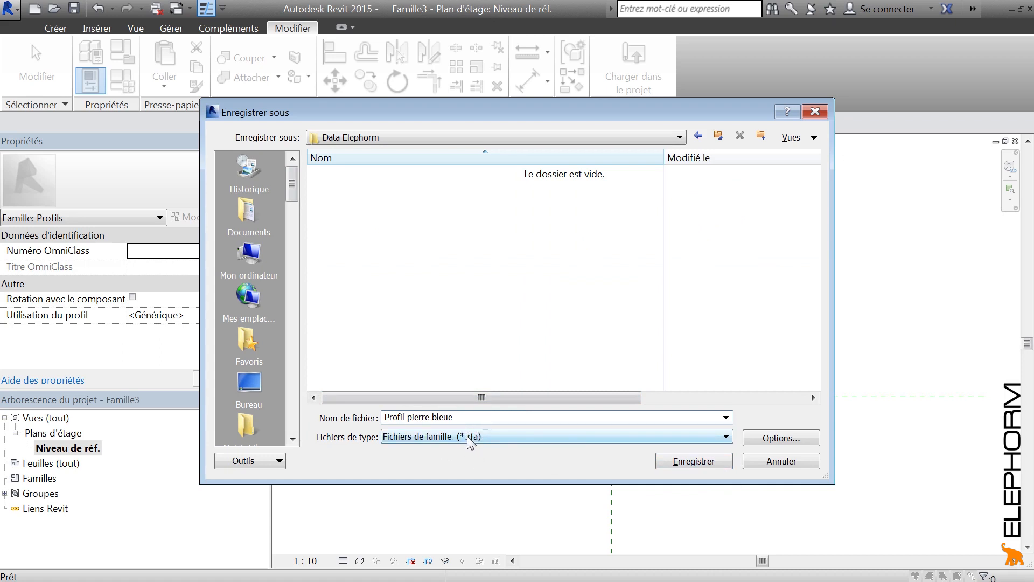
pyautogui.click(700, 462)
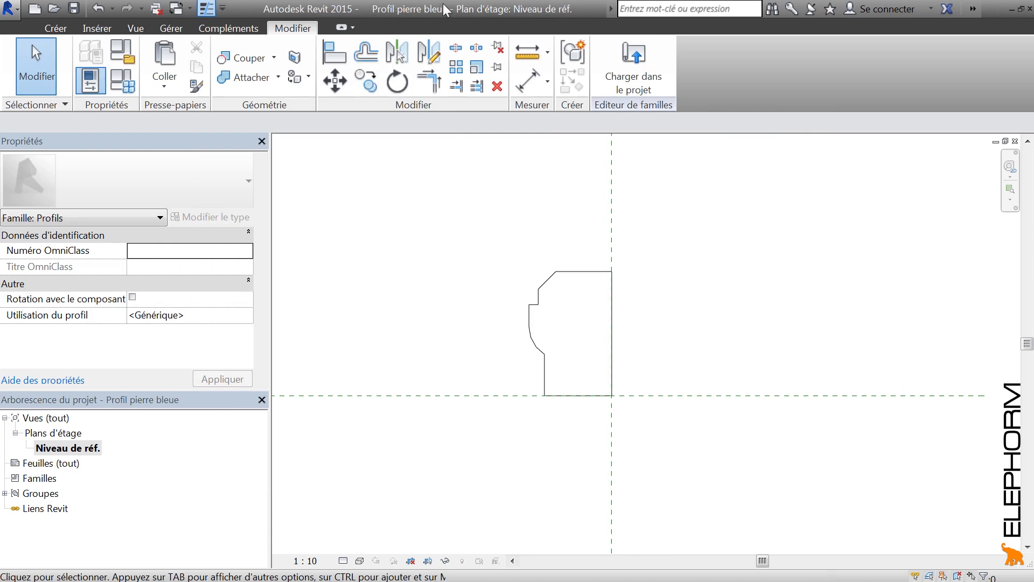
# Step: Load the Profil pierre bleue family into Projet1 and locate it among the project's Profils families
pyautogui.click(634, 58)
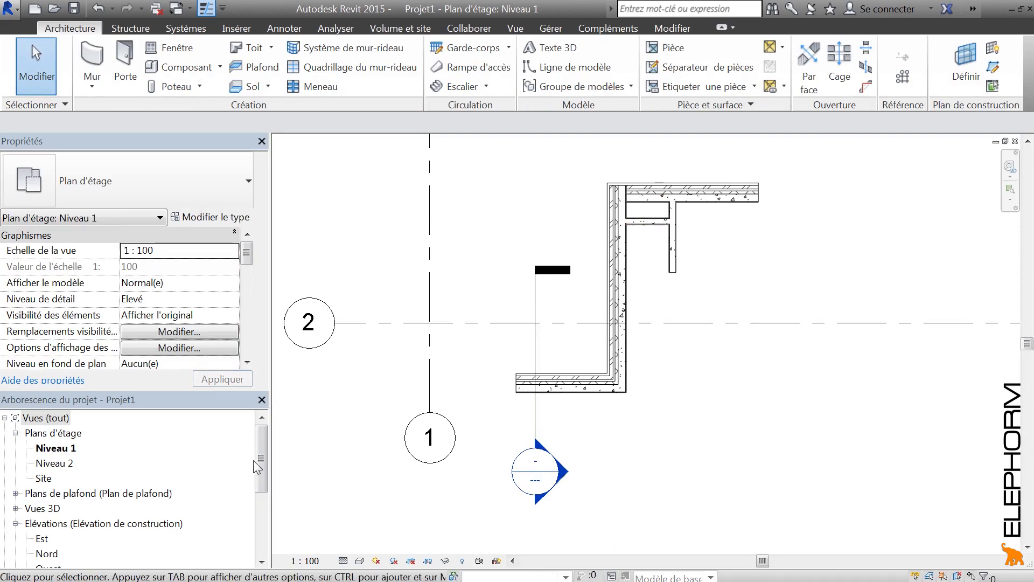
pyautogui.moveTo(263, 451); pyautogui.dragTo(265, 511)
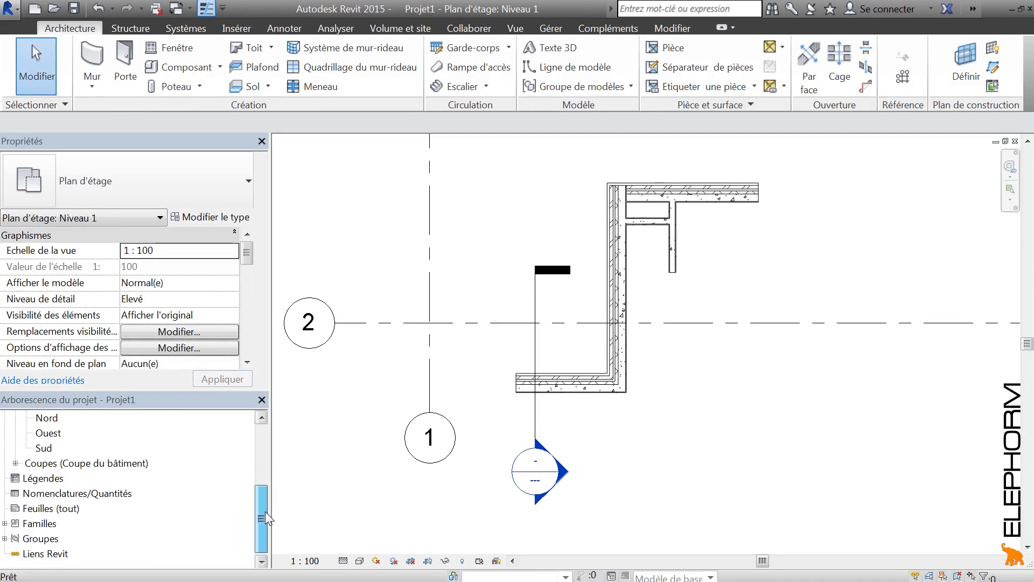
pyautogui.click(4, 523)
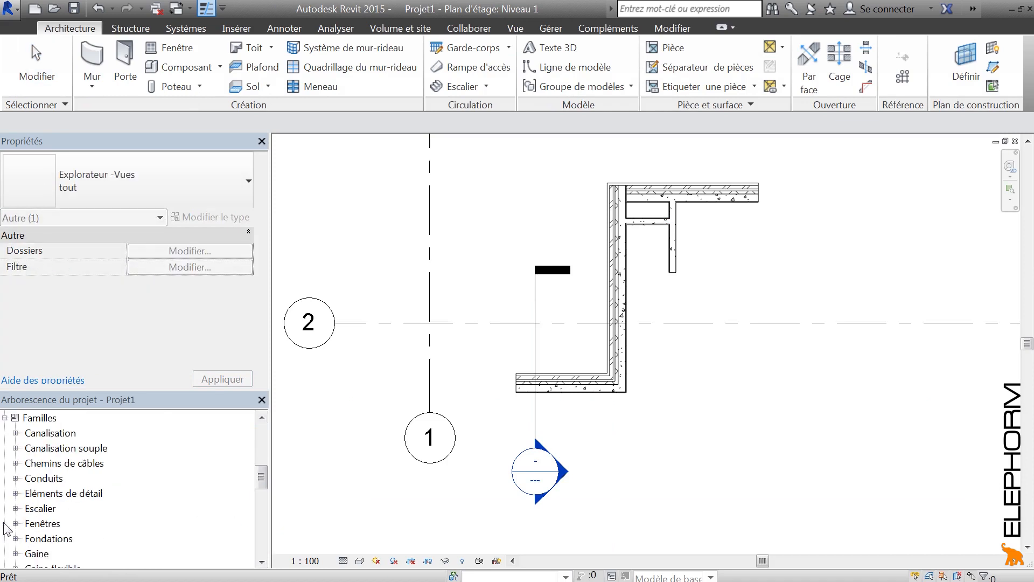
pyautogui.moveTo(261, 476); pyautogui.dragTo(261, 527)
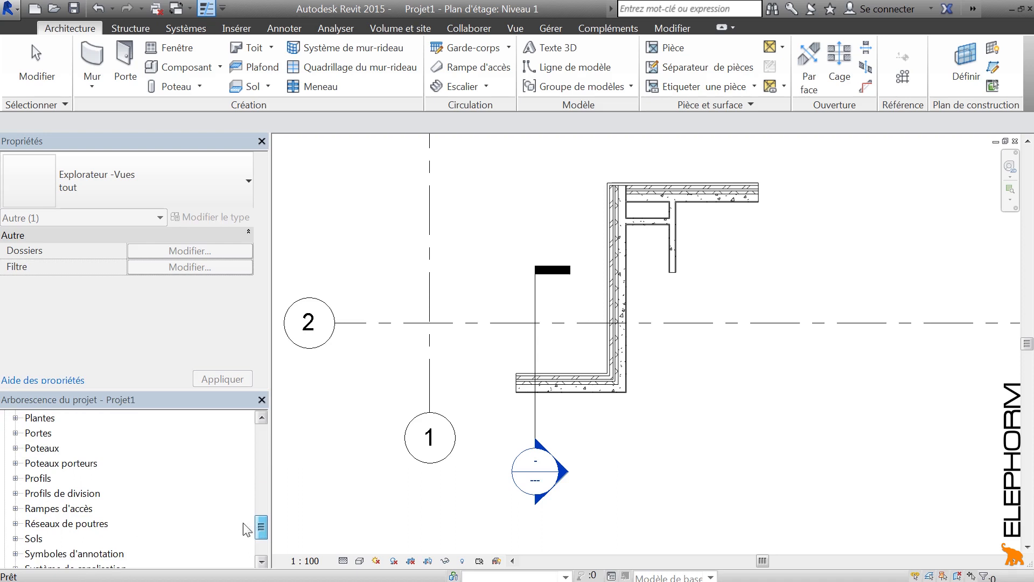
pyautogui.click(16, 478)
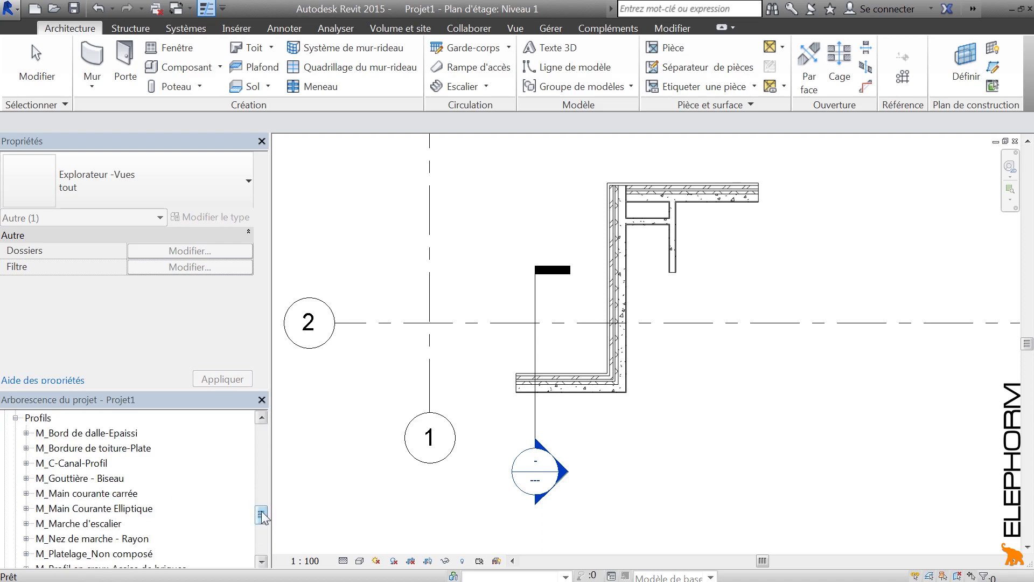
pyautogui.scroll(-3, 61, 533)
pyautogui.scroll(1, 60, 536)
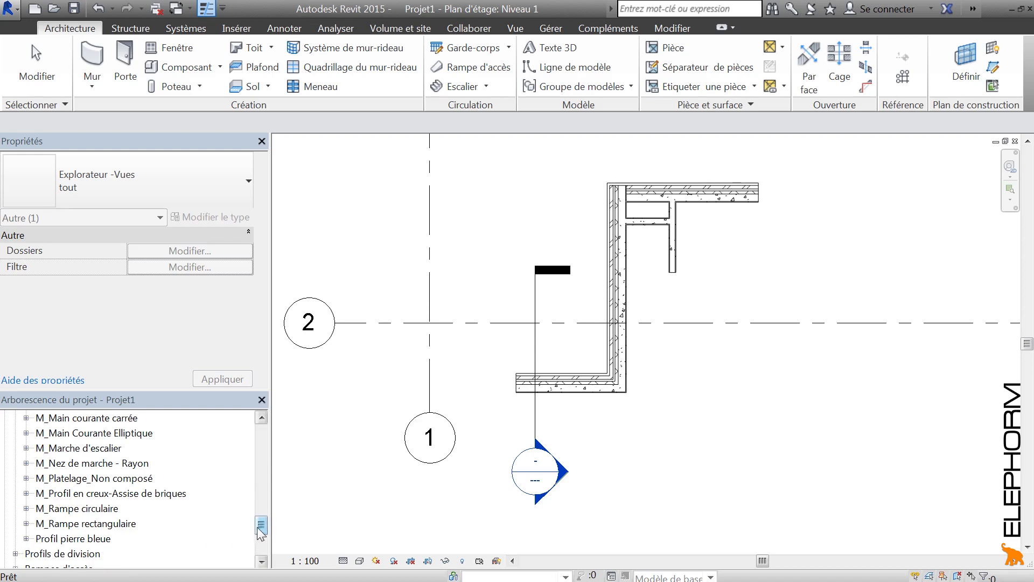
pyautogui.moveTo(261, 525); pyautogui.dragTo(263, 531)
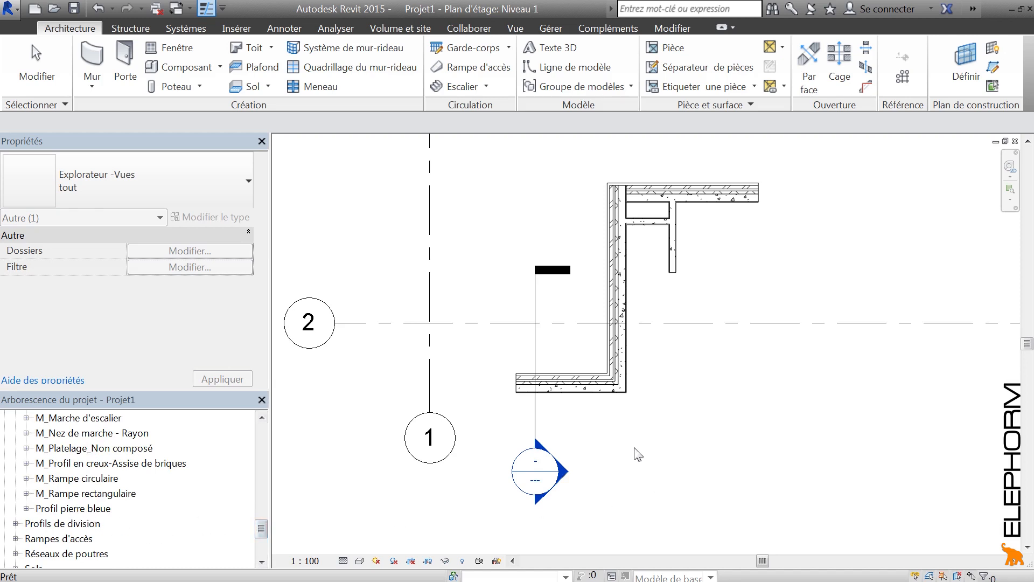
# Step: From the Coupe 1 section, assign Profil pierre bleue to the existing relief profile in the Mur composite wall assembly
pyautogui.doubleClick(561, 478)
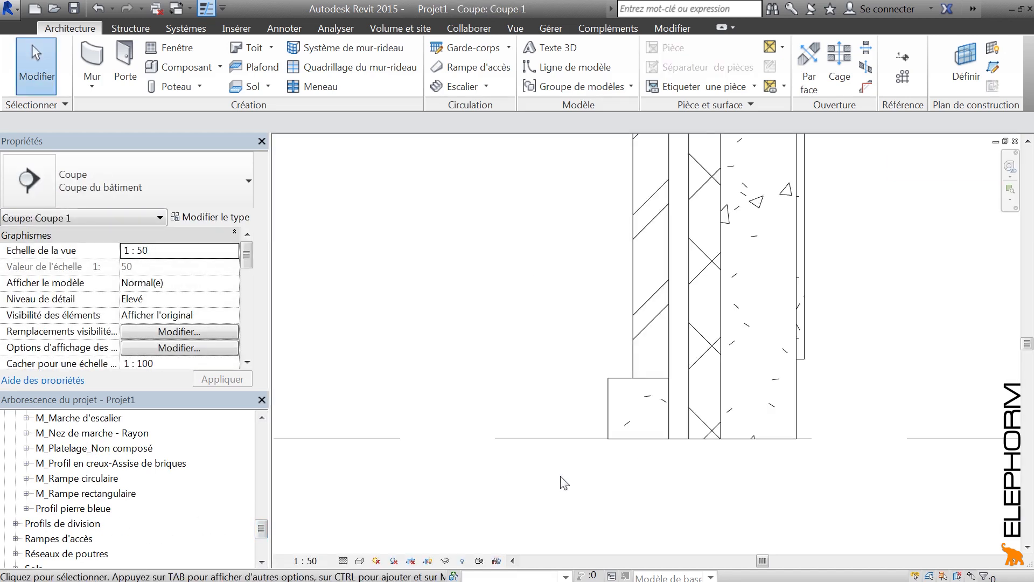
pyautogui.click(632, 356)
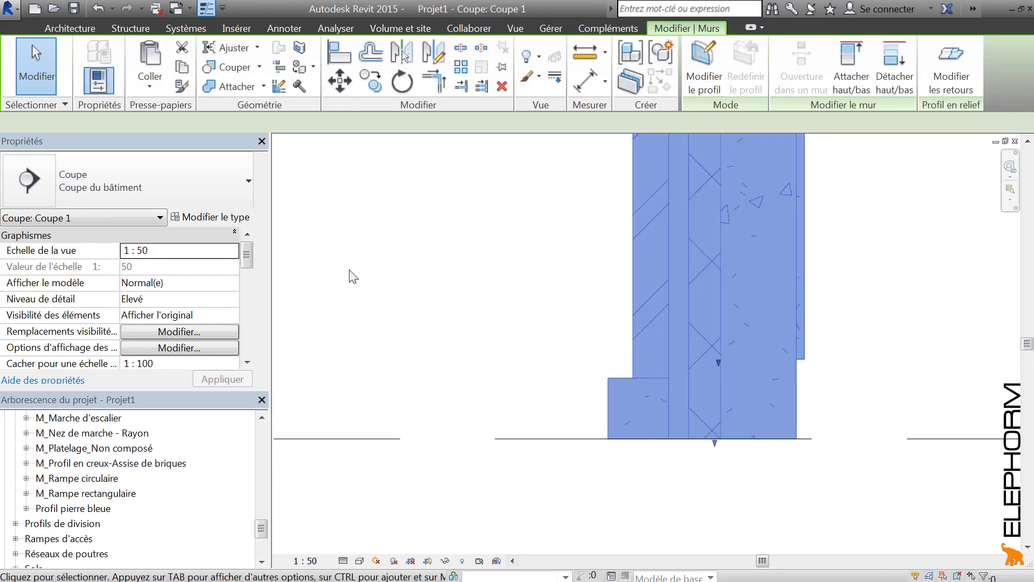
pyautogui.click(209, 217)
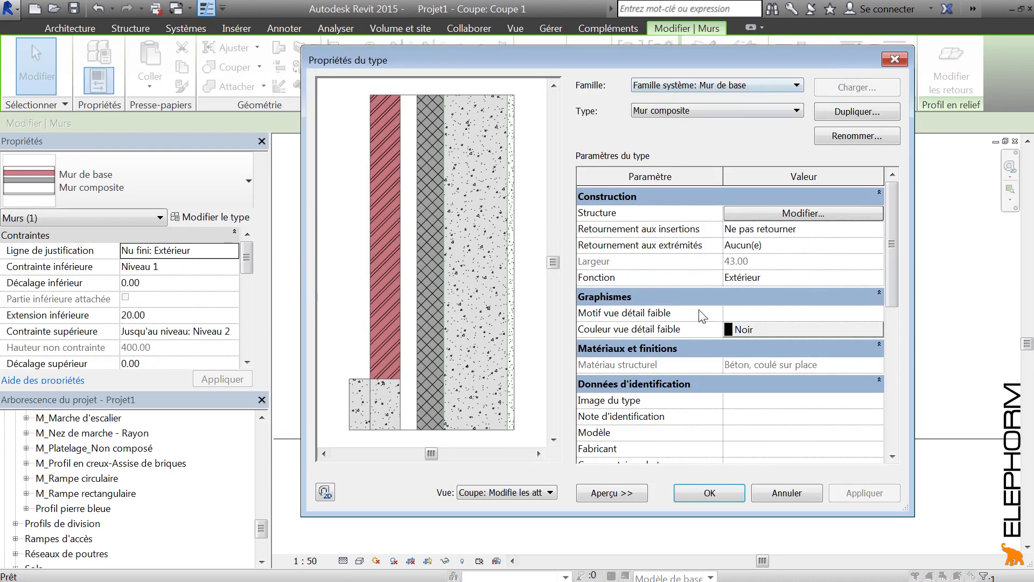
pyautogui.click(793, 213)
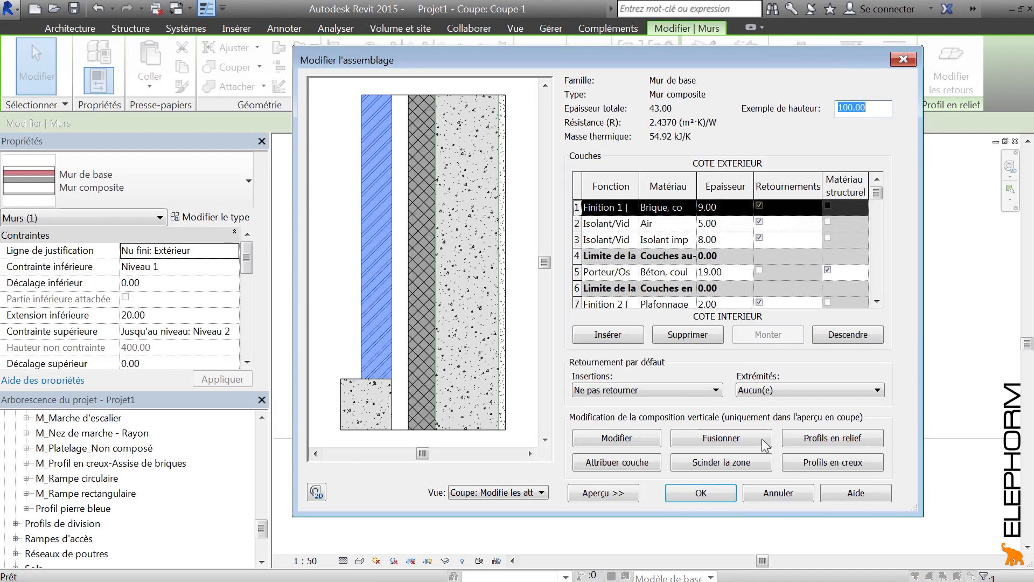
pyautogui.click(814, 439)
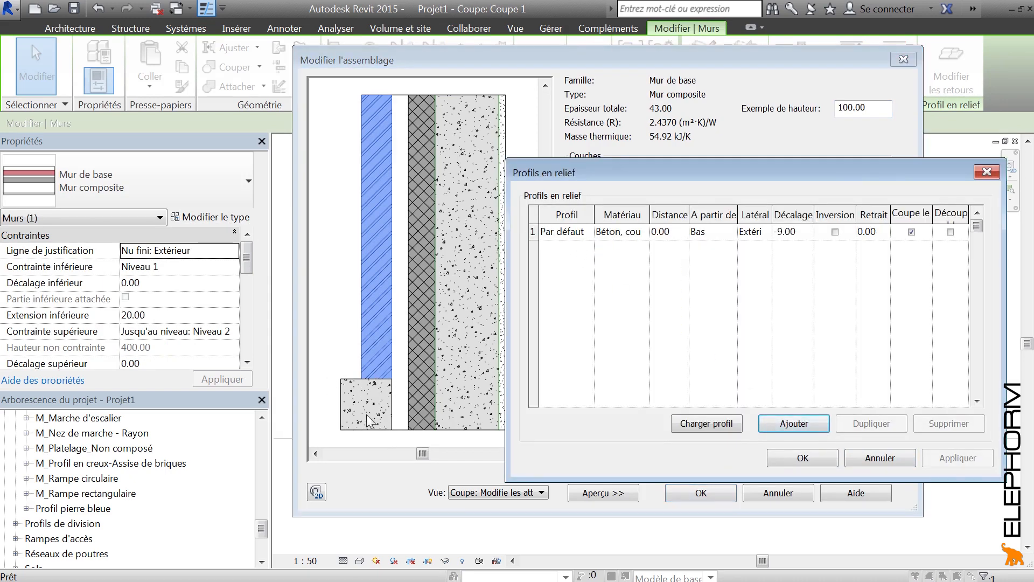
pyautogui.click(589, 232)
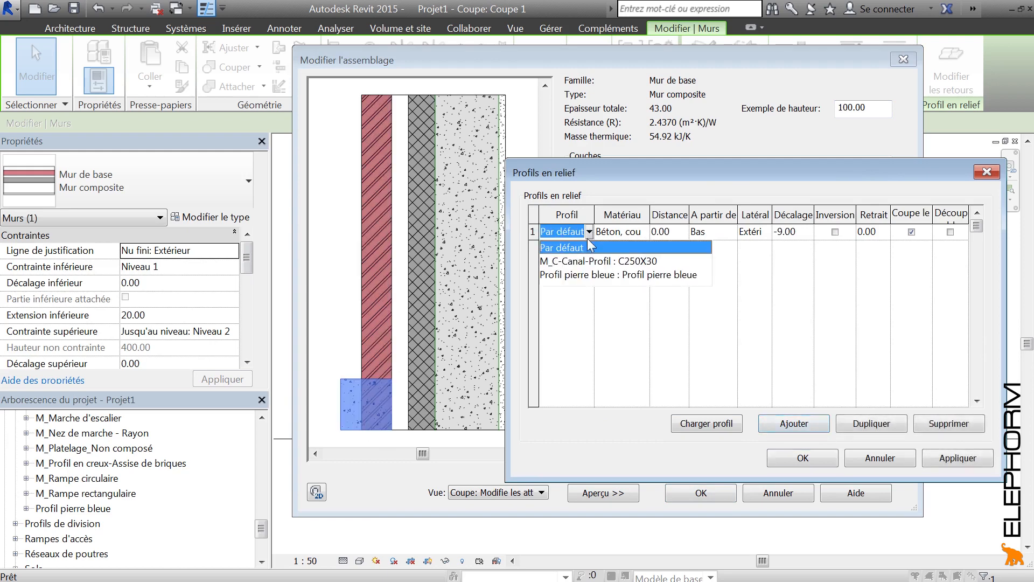
pyautogui.click(678, 274)
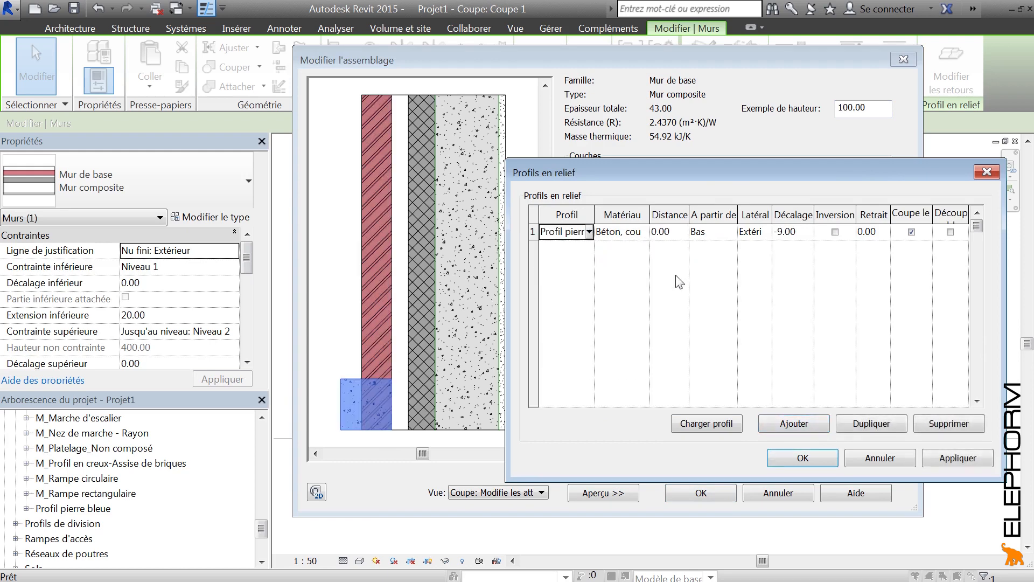
pyautogui.click(970, 461)
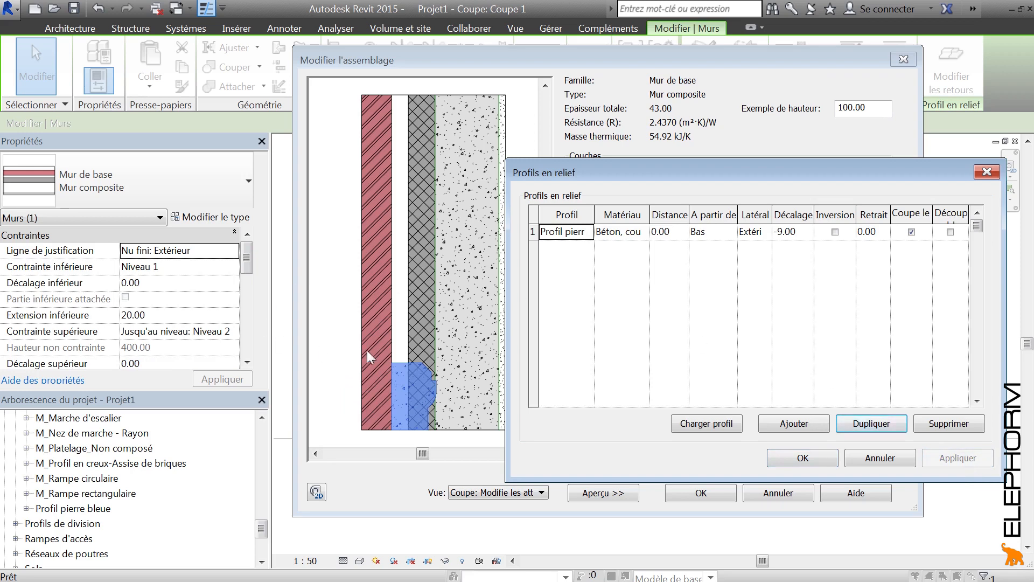
# Step: Set the relief profile's offset to 0 and accept the Mur composite assembly and type changes
pyautogui.click(804, 232)
pyautogui.write('0')
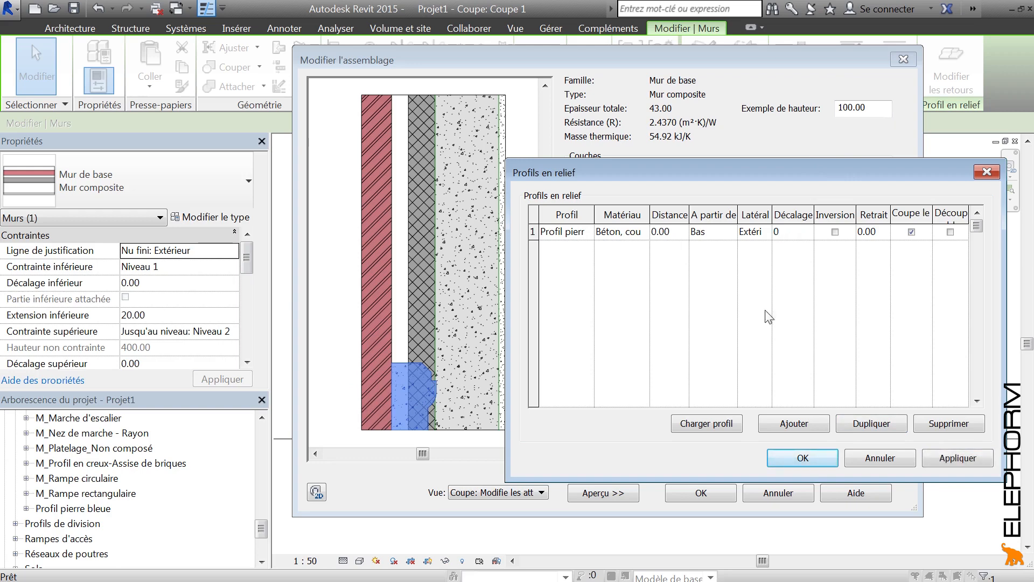
pyautogui.click(802, 458)
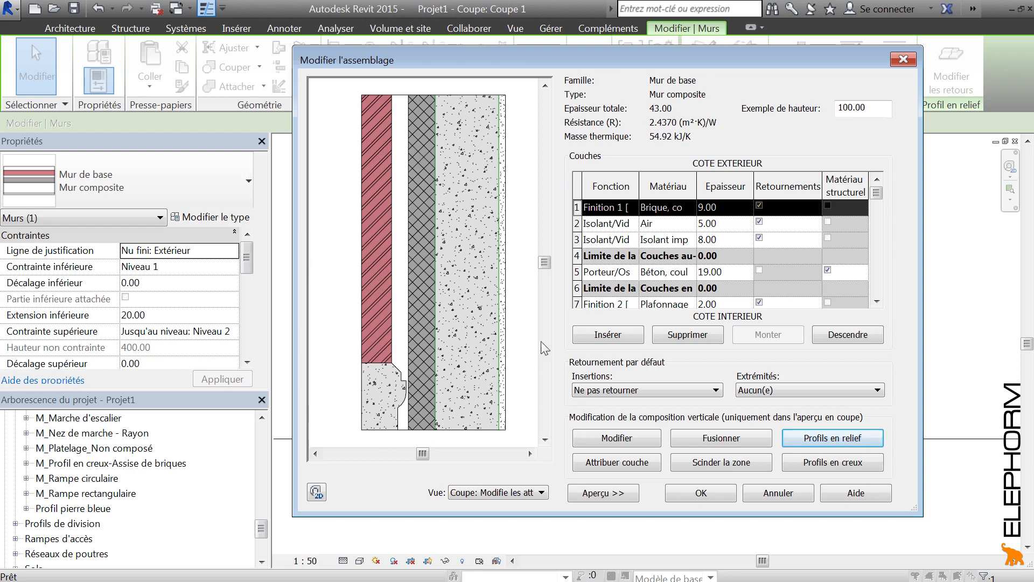
pyautogui.click(718, 492)
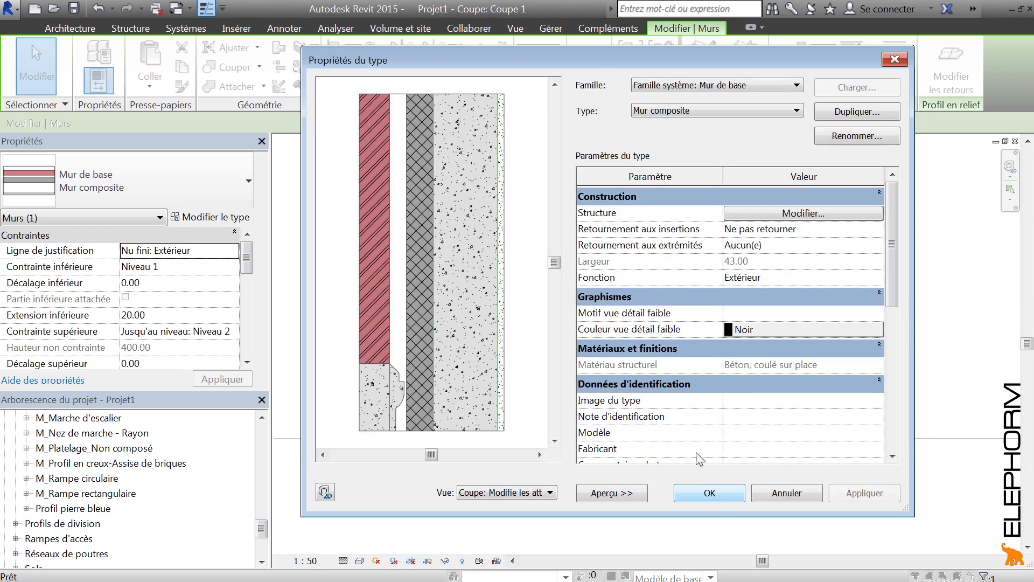
pyautogui.click(707, 493)
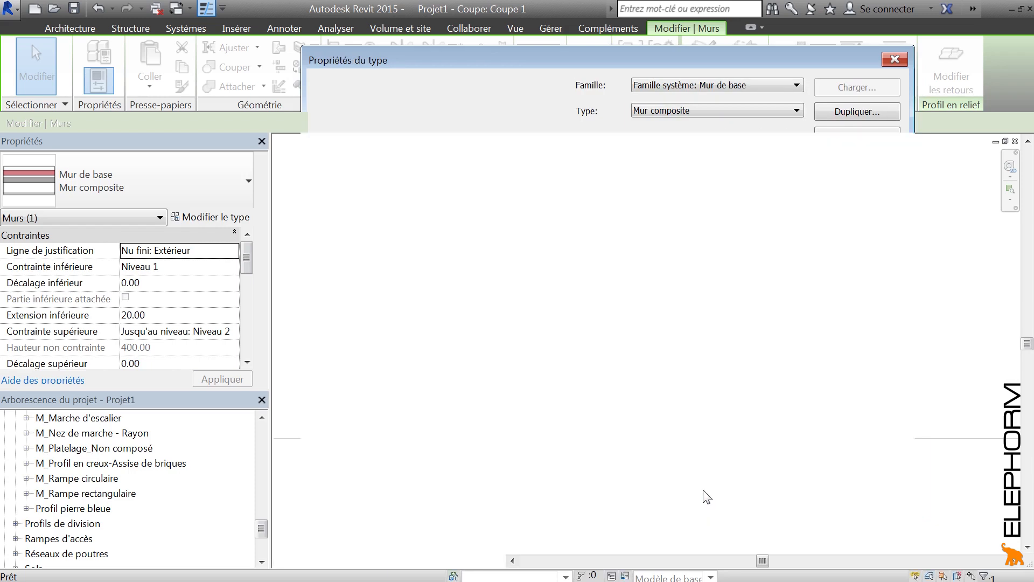
pyautogui.click(628, 492)
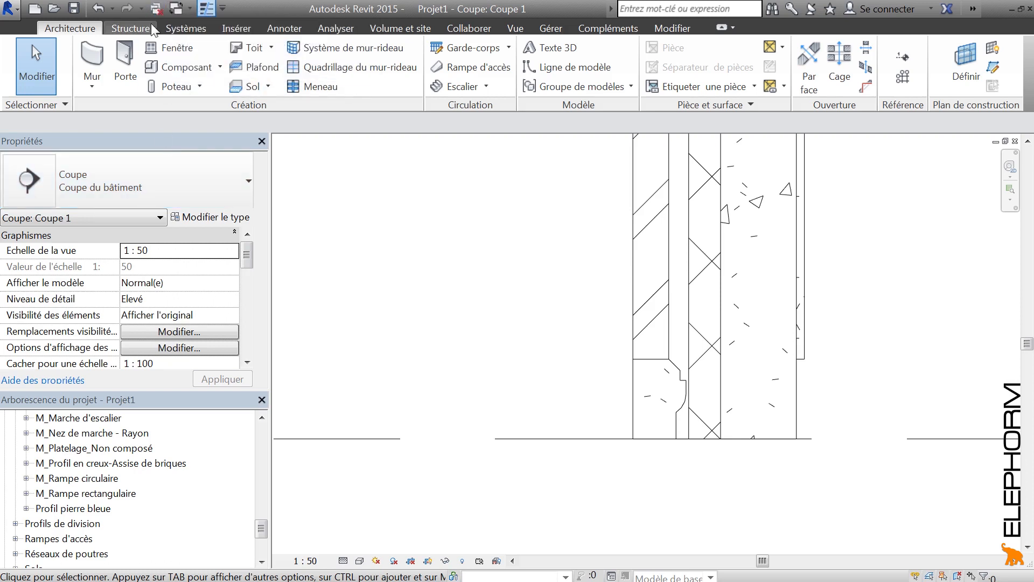
# Step: Close the hidden windows and switch to the Niveau de réf. view of the Profil pierre bleue family
pyautogui.click(189, 8)
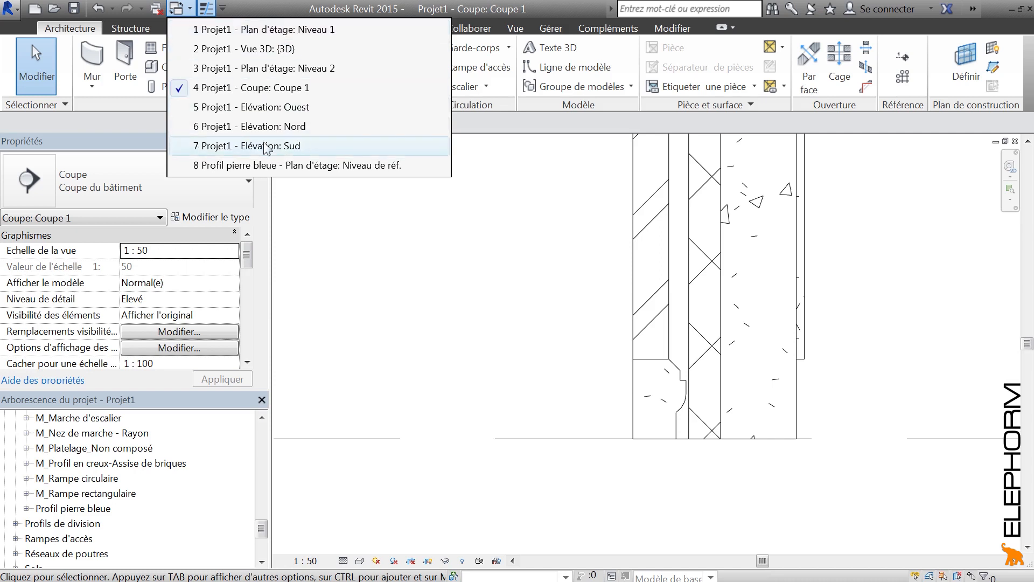
pyautogui.click(256, 6)
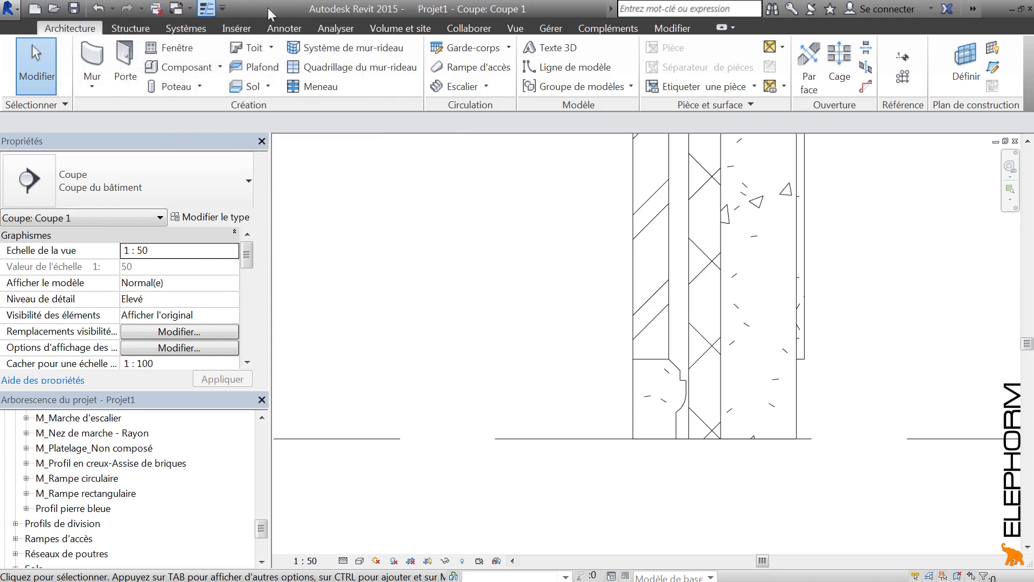
pyautogui.click(515, 28)
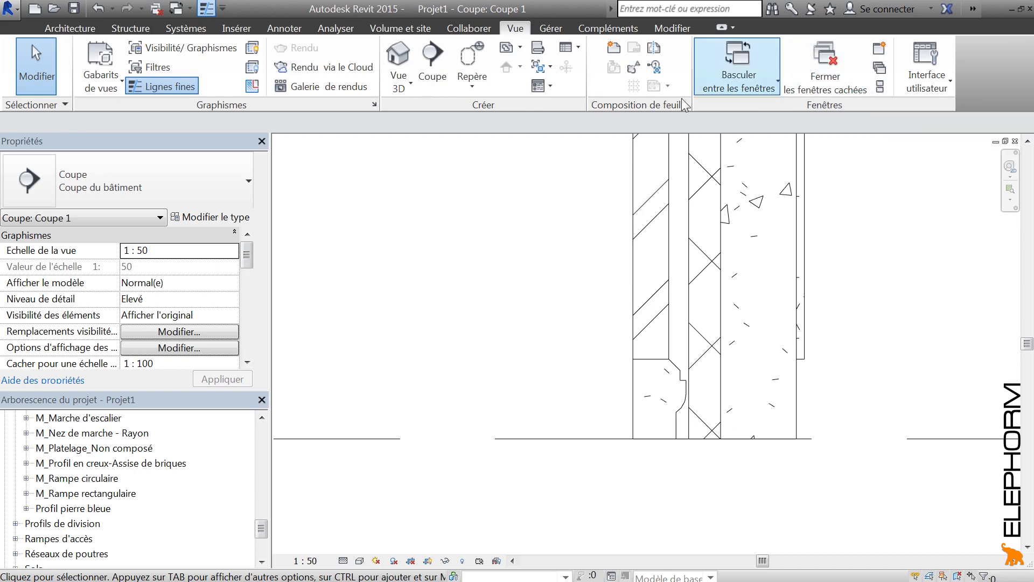
pyautogui.click(156, 9)
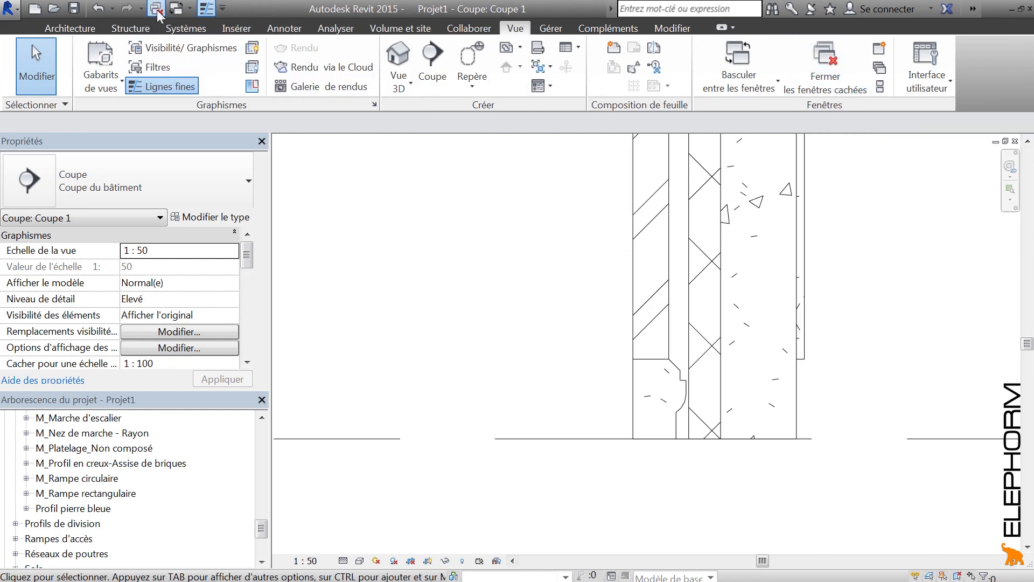
pyautogui.click(190, 9)
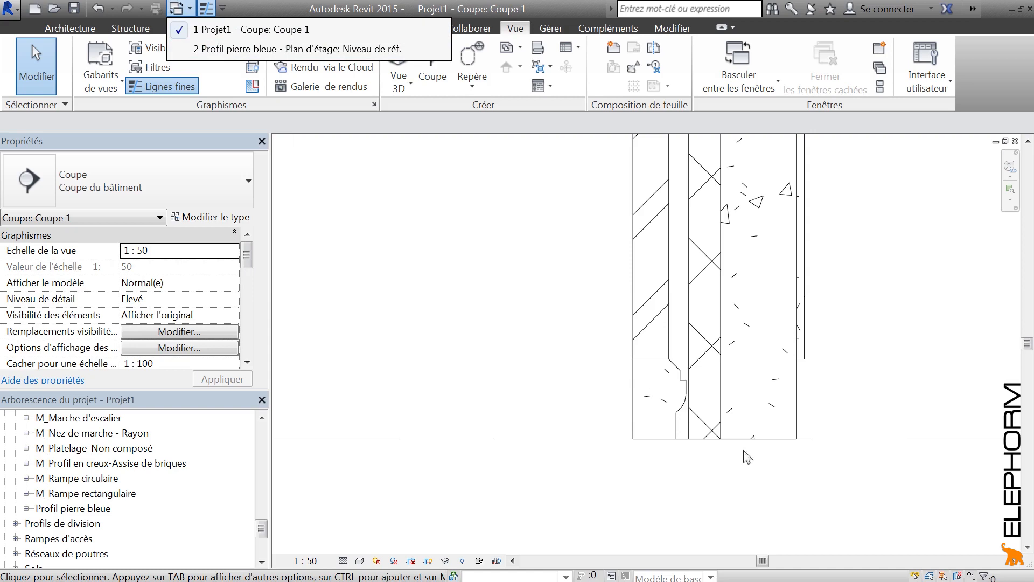
pyautogui.click(220, 49)
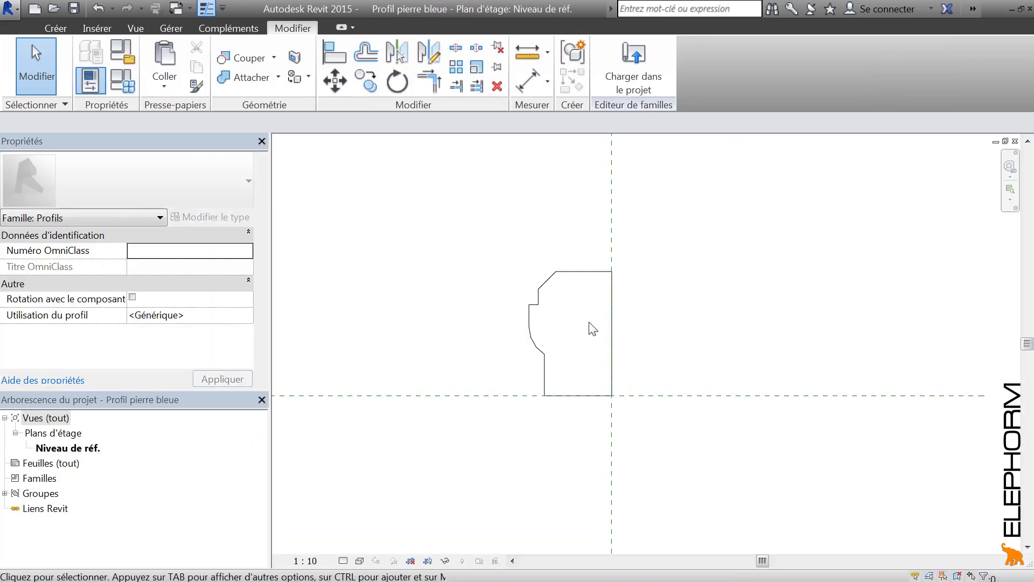
# Step: Mirror the whole profile outline across the vertical reference plane without keeping a copy of the original
pyautogui.moveTo(483, 234); pyautogui.dragTo(646, 424)
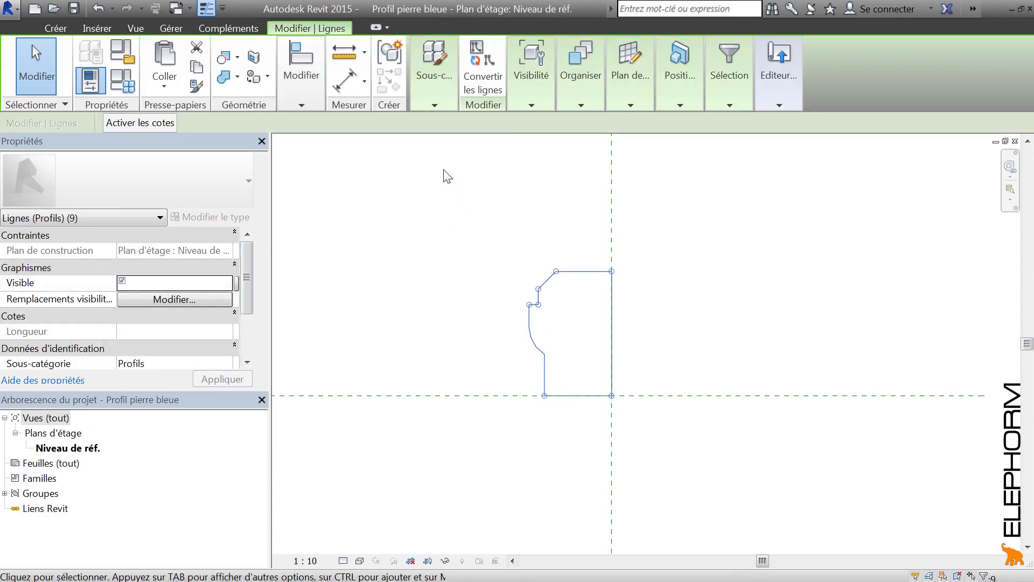
pyautogui.click(299, 99)
pyautogui.moveTo(302, 99)
pyautogui.click(361, 132)
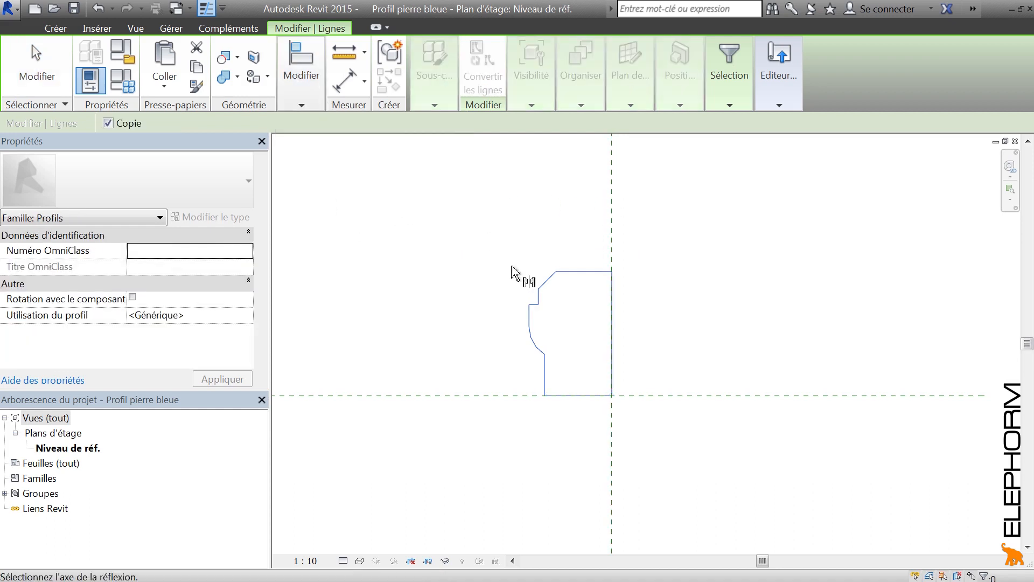
pyautogui.click(108, 124)
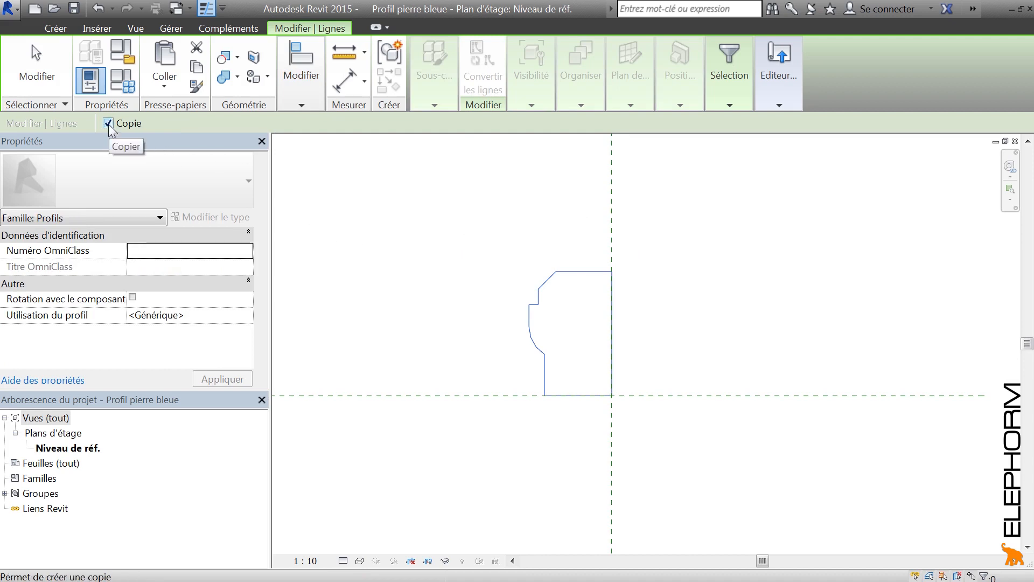
pyautogui.click(612, 242)
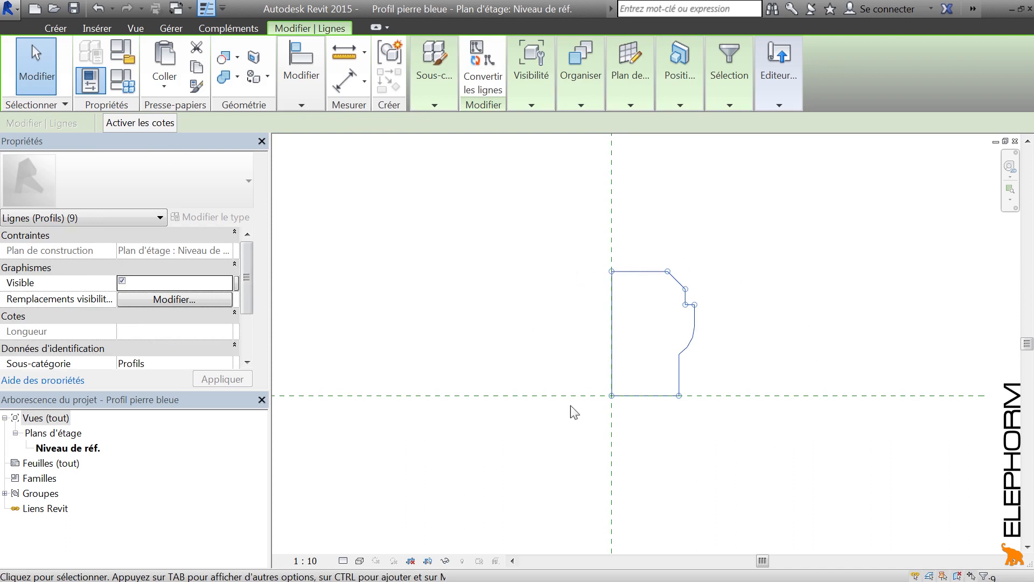
pyautogui.click(558, 247)
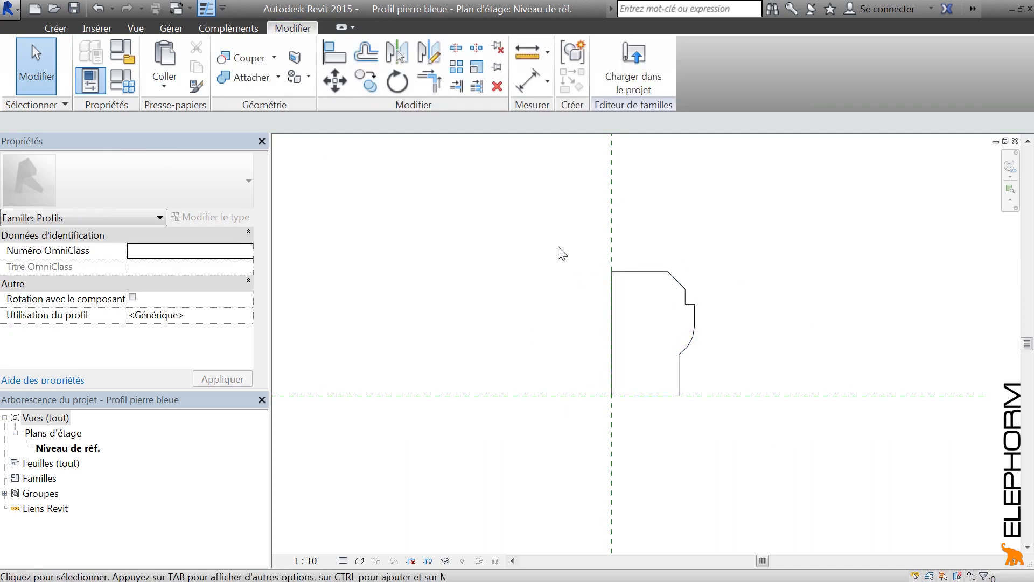
# Step: Save the mirrored profile family and reload it into the project, replacing the existing version
pyautogui.click(70, 10)
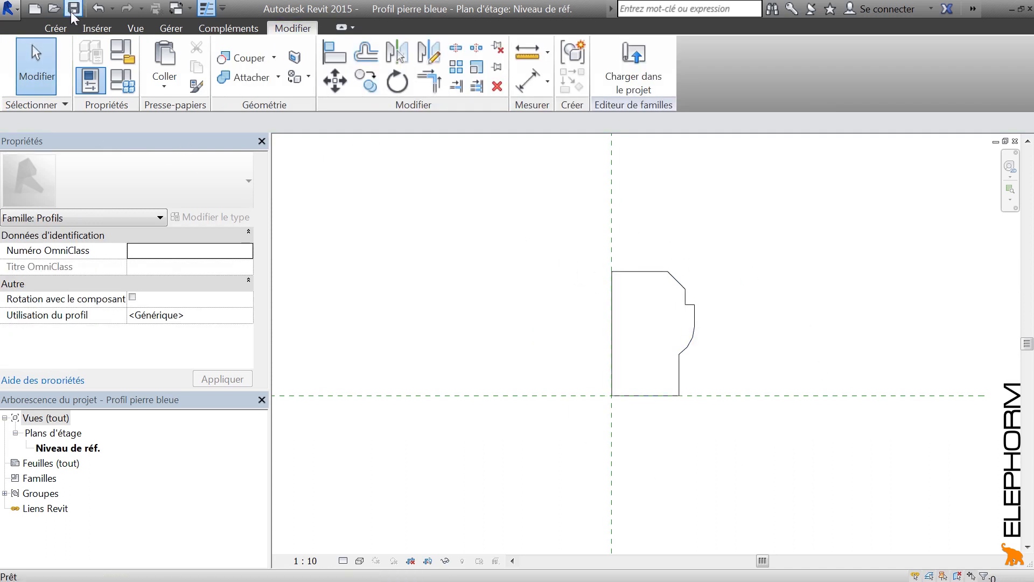
pyautogui.click(638, 78)
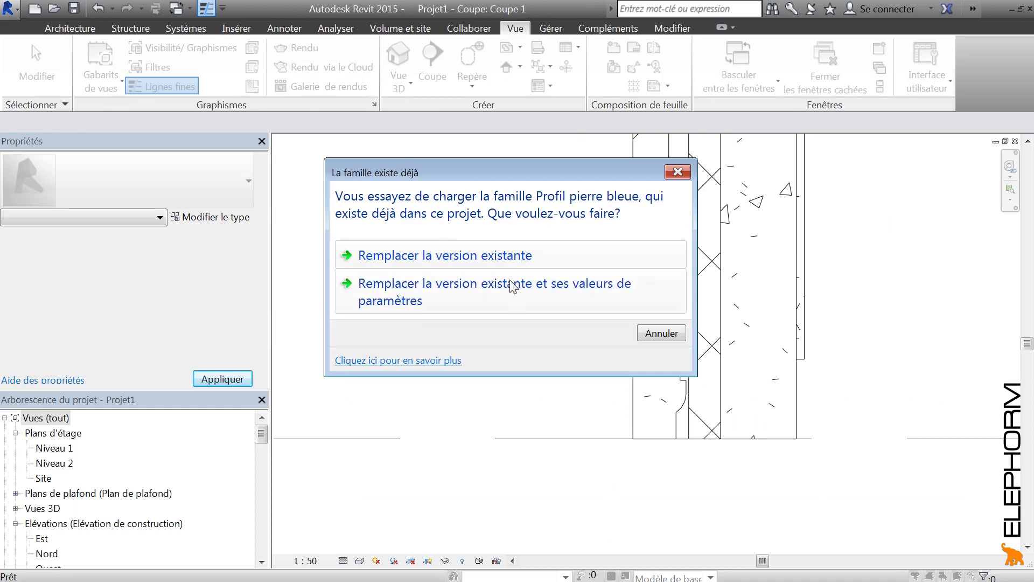
pyautogui.click(510, 261)
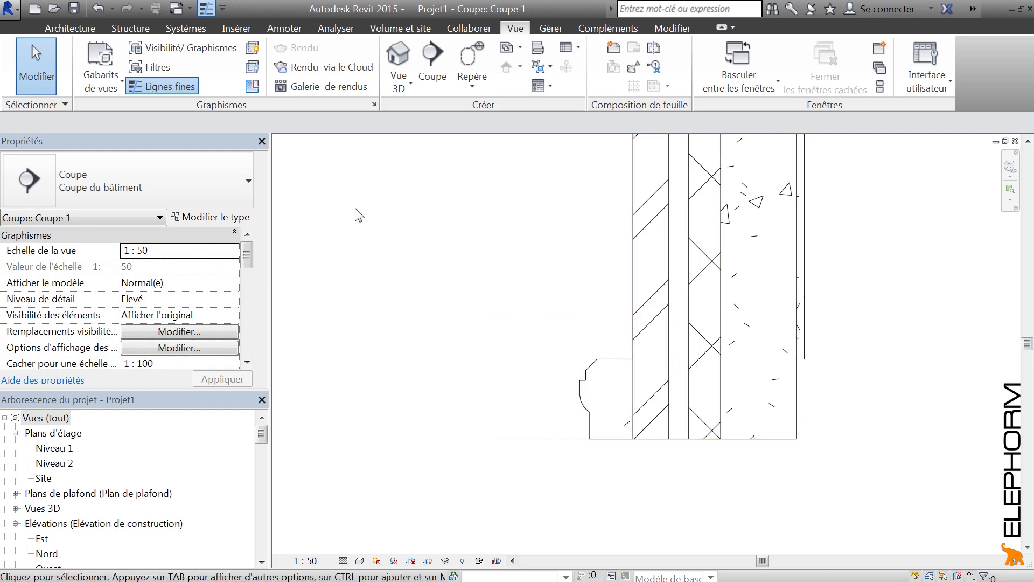
# Step: Open the relief profile settings in the Mur composite wall's structure, with the section preview displayed
pyautogui.click(242, 221)
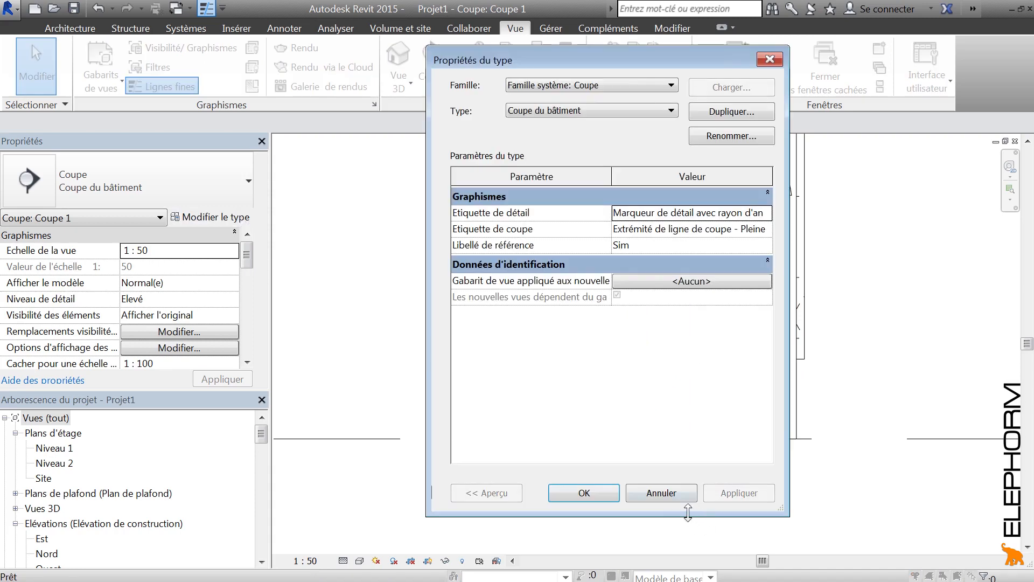
pyautogui.click(682, 500)
pyautogui.click(718, 426)
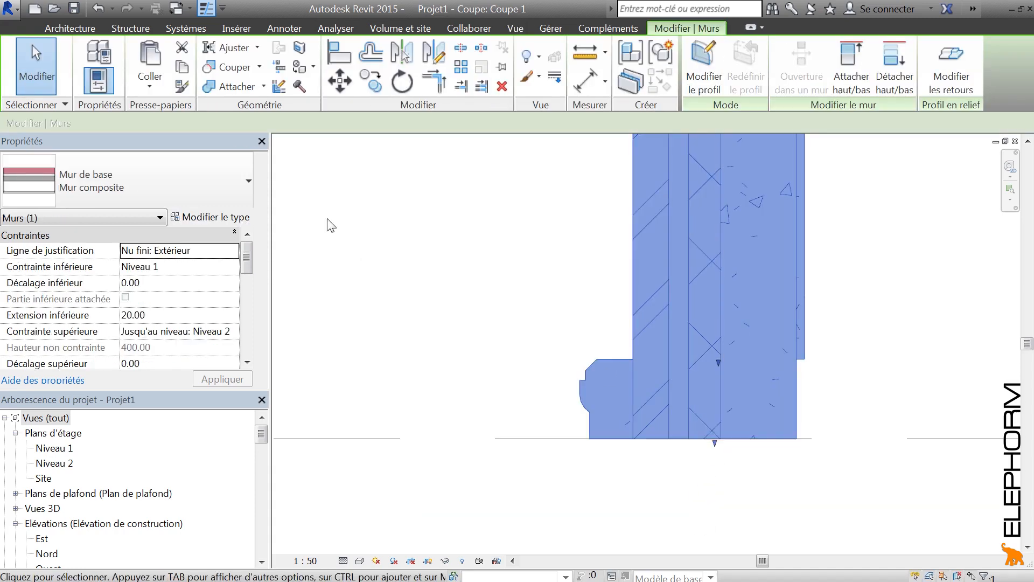
pyautogui.click(238, 220)
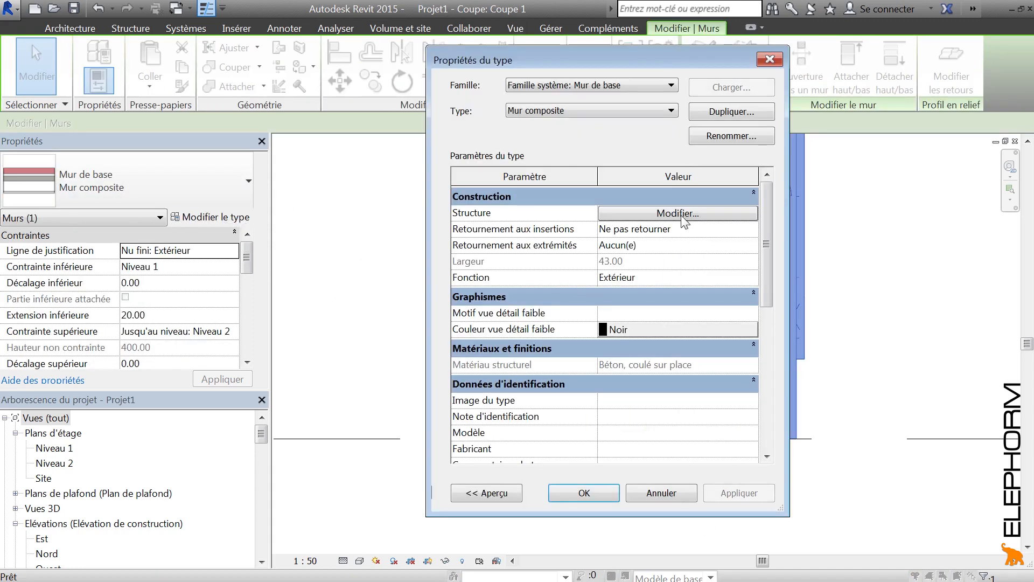
pyautogui.click(680, 214)
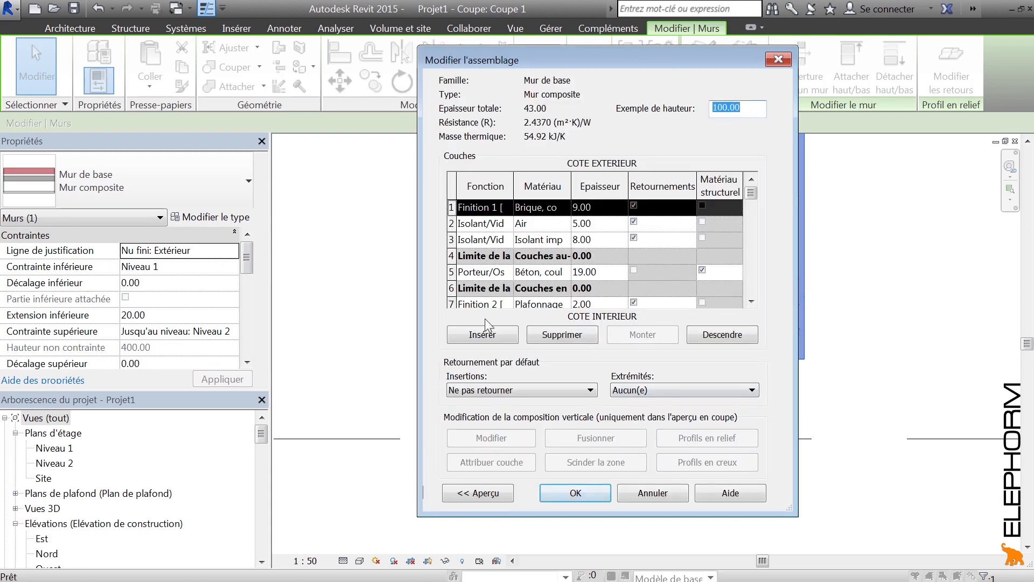
pyautogui.click(492, 493)
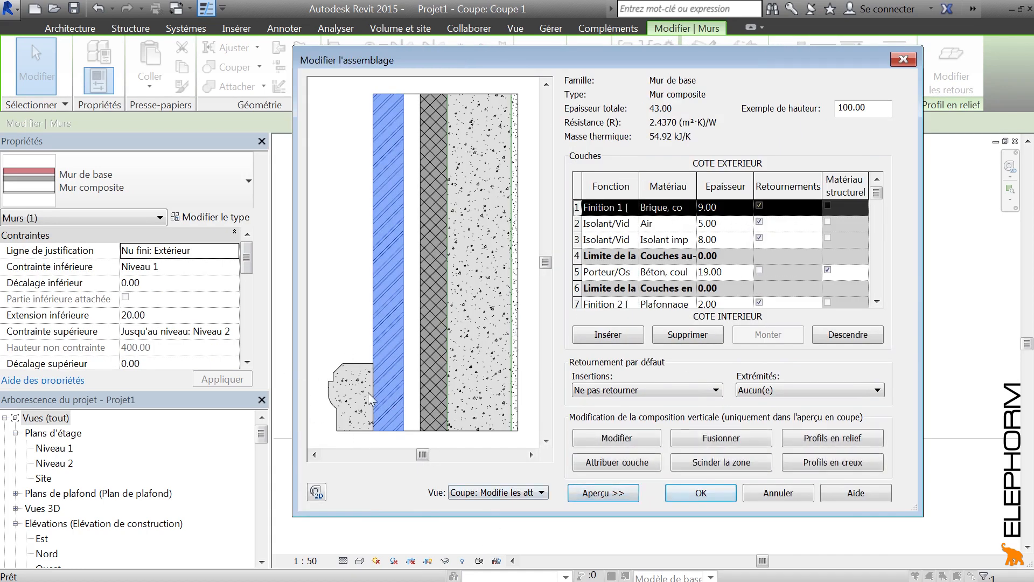
pyautogui.click(838, 445)
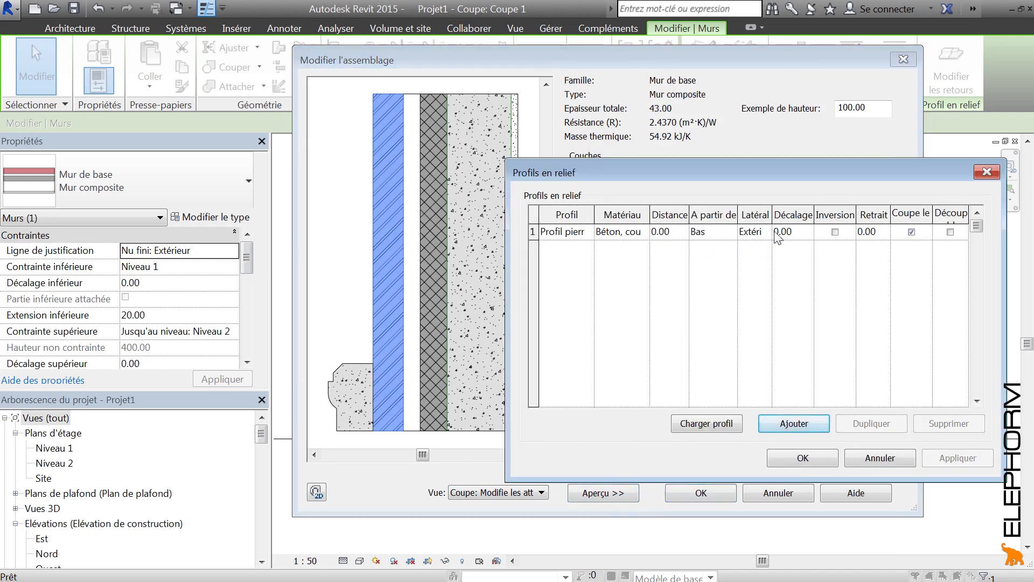
# Step: Set the offset (Décalage) of the Profil pierre bleue relief profile to -9 and accept the profile settings
pyautogui.click(807, 233)
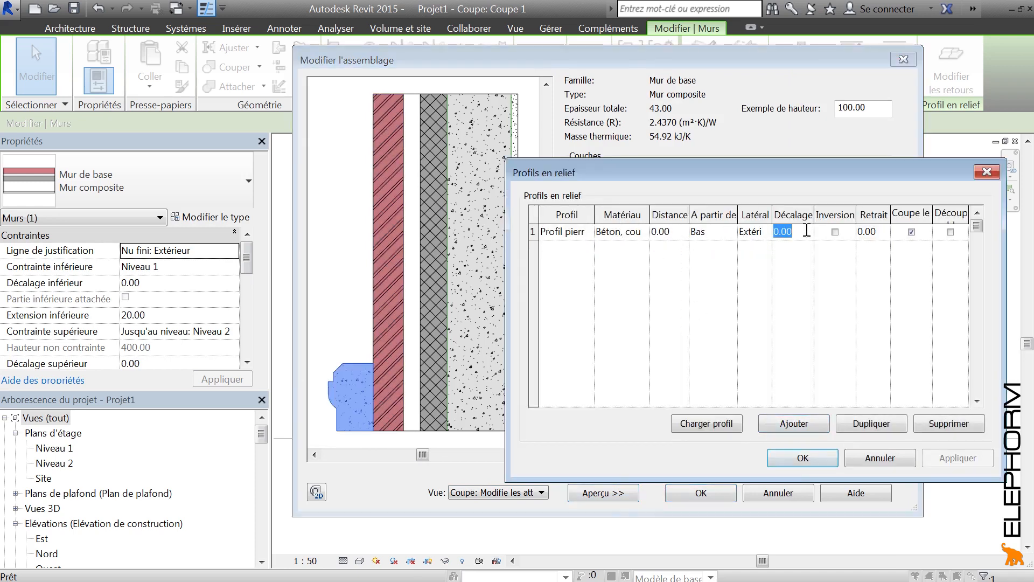
pyautogui.write('-9')
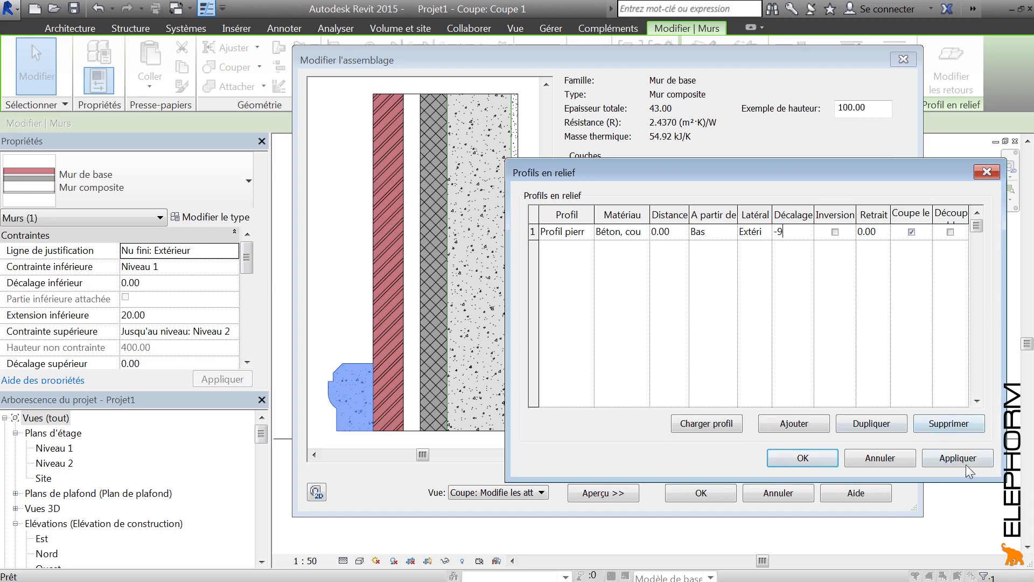
pyautogui.click(966, 461)
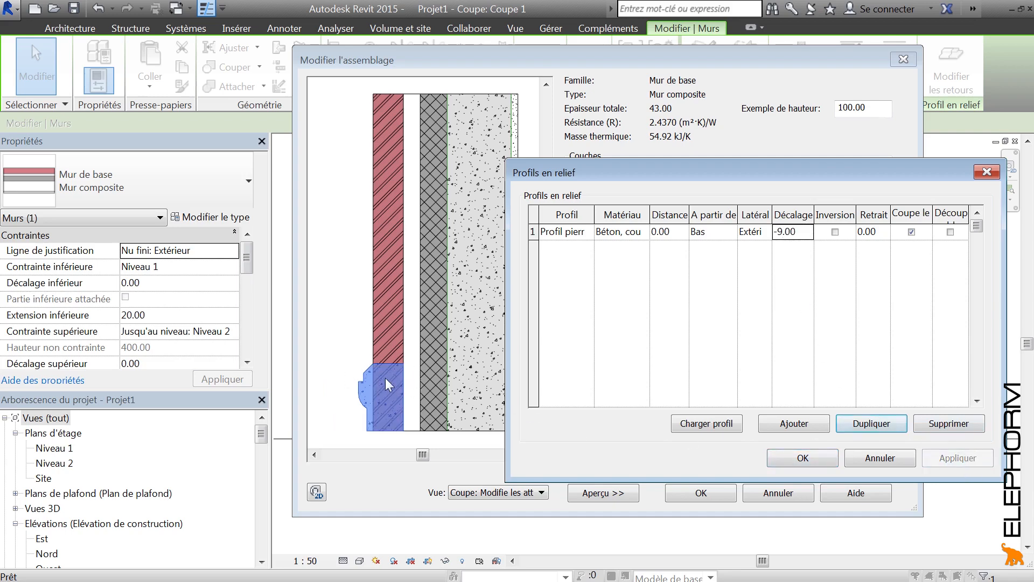
pyautogui.click(806, 458)
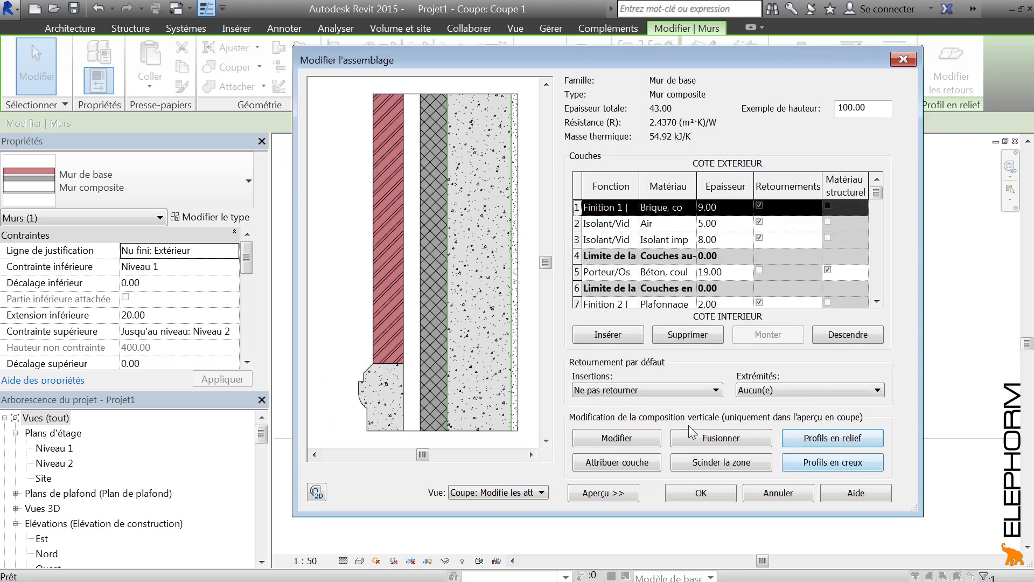
# Step: Accept the Mur composite assembly and type changes, and switch to the 3D view of the walls
pyautogui.click(701, 493)
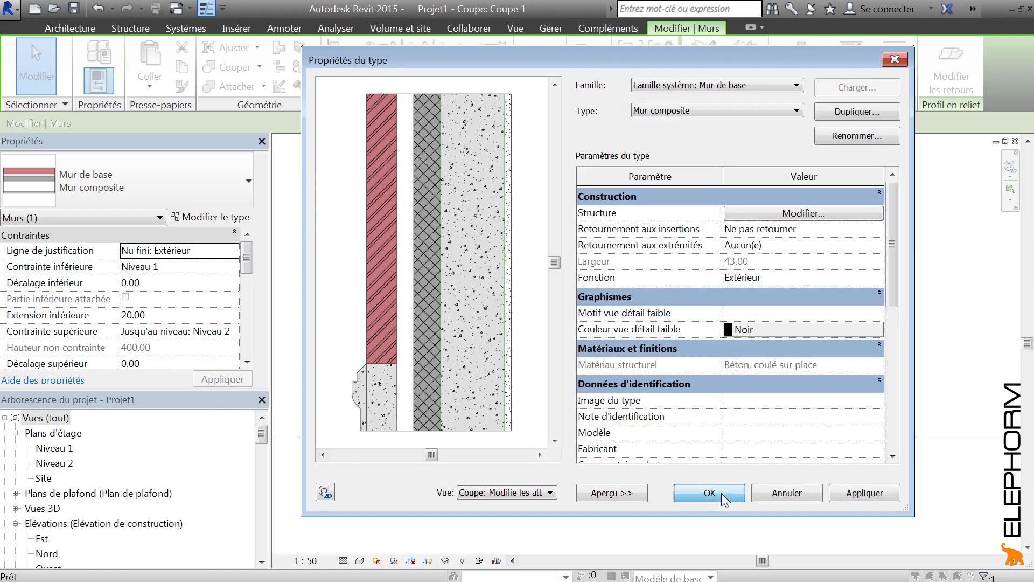
pyautogui.click(722, 493)
pyautogui.click(514, 280)
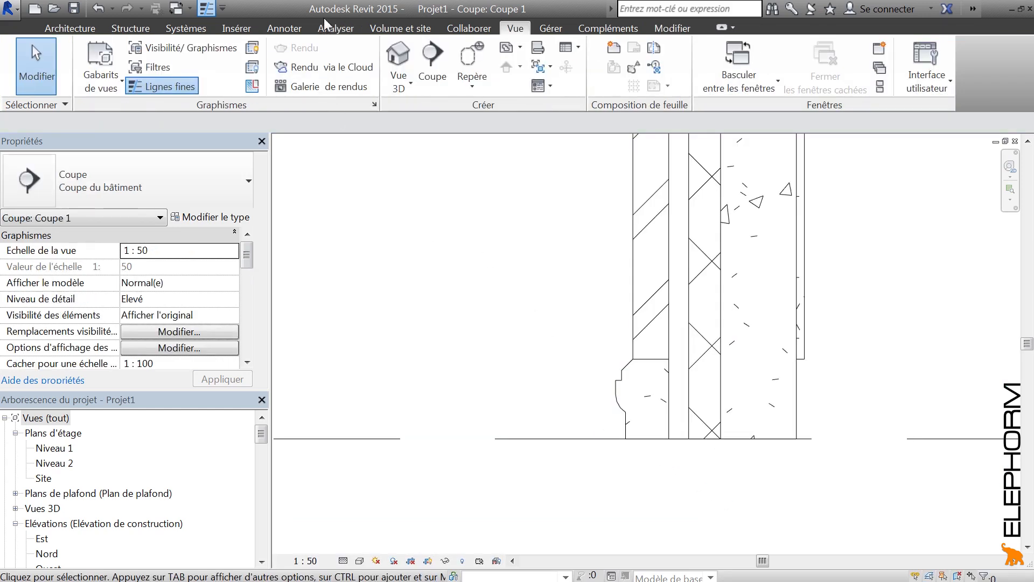
pyautogui.hotkey('ctrl', 'Tab')
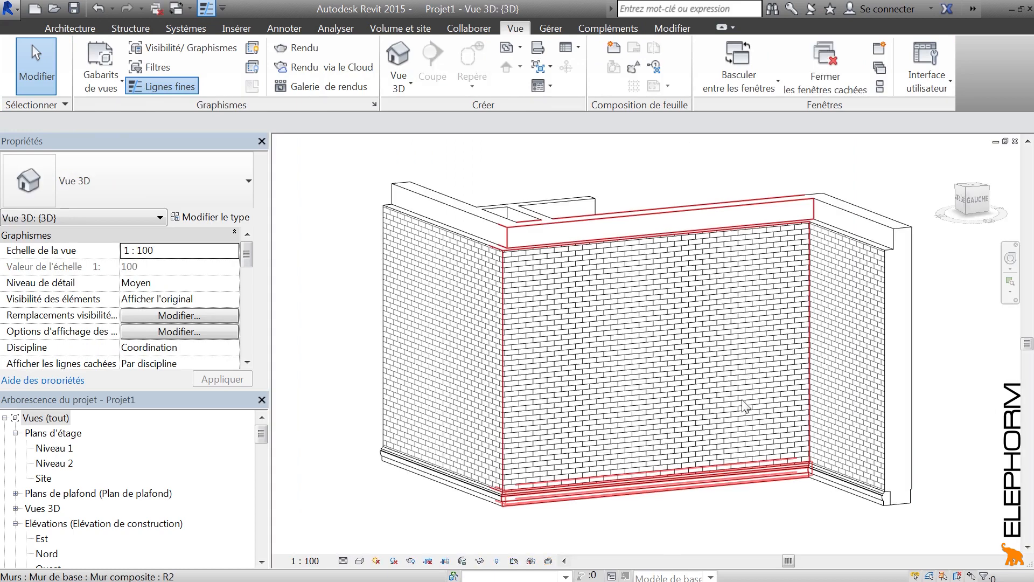